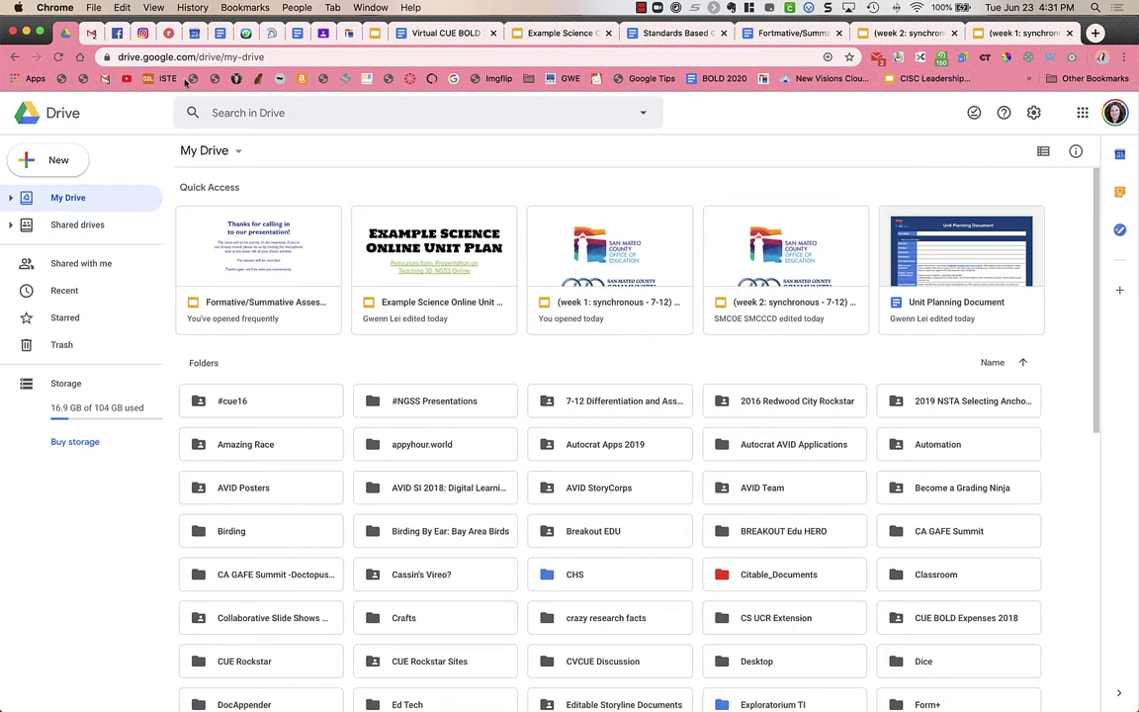
Show the Drive address 'drive.google.com/' in large text using the URL-shortener extension
{"action": "left_click_drag", "start_coordinate": [229, 56], "coordinate": [112, 59]}
{"action": "key", "text": "super+c"}
{"action": "key", "text": "super+a"}
{"action": "left_click", "coordinate": [985, 61]}
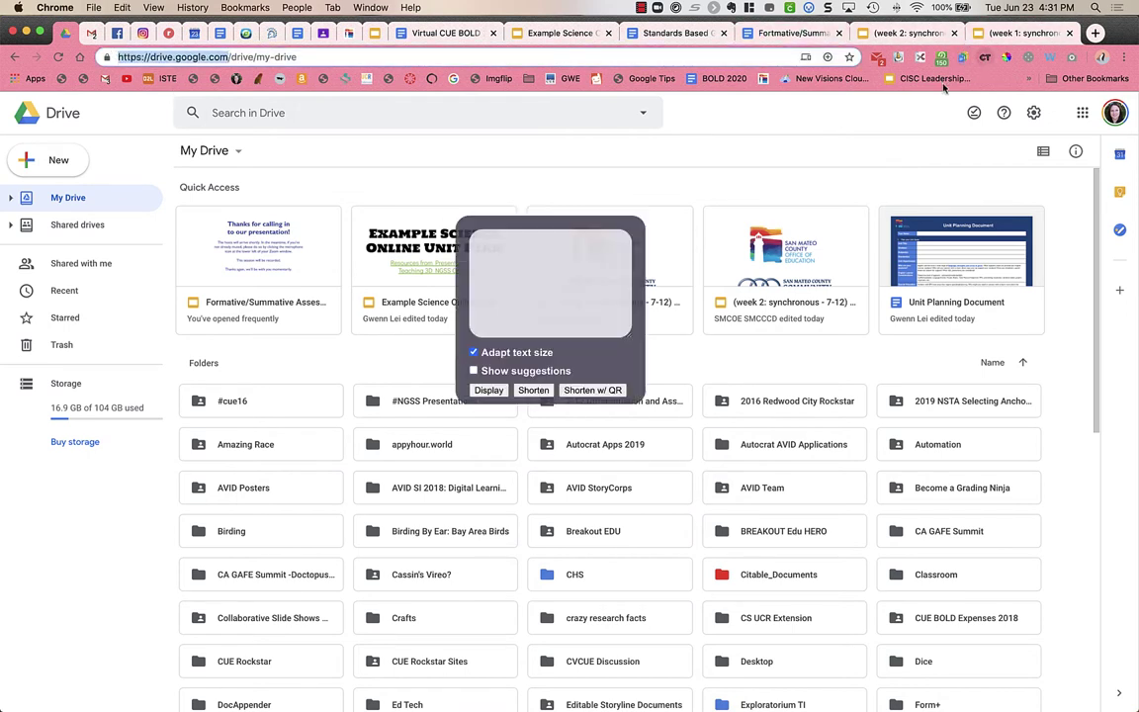
{"action": "left_click", "coordinate": [552, 271]}
{"action": "key", "text": "super+v"}
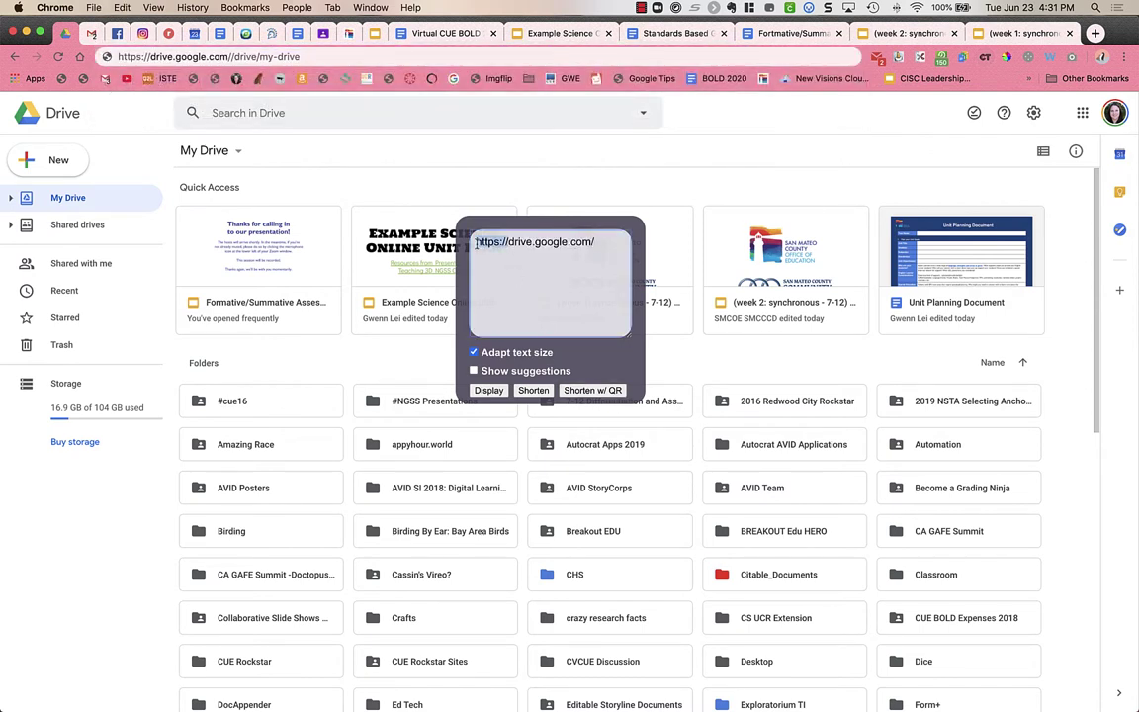
{"action": "left_click_drag", "start_coordinate": [508, 243], "coordinate": [476, 243]}
{"action": "key", "text": "BackSpace"}
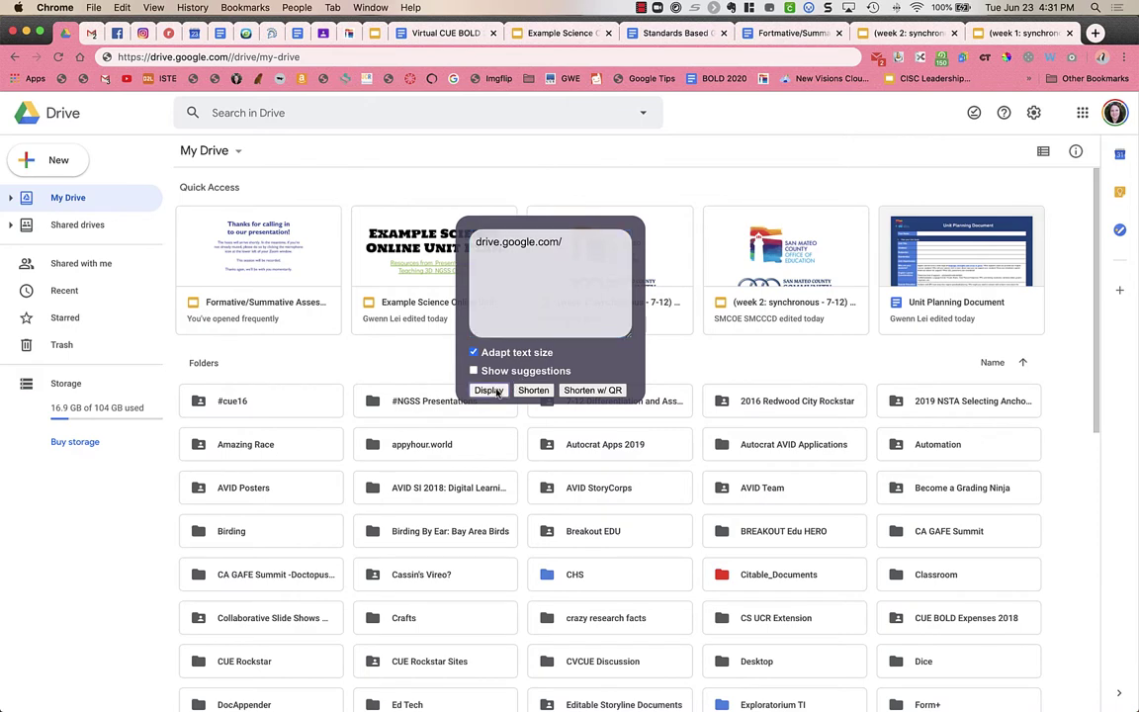
{"action": "left_click", "coordinate": [495, 391]}
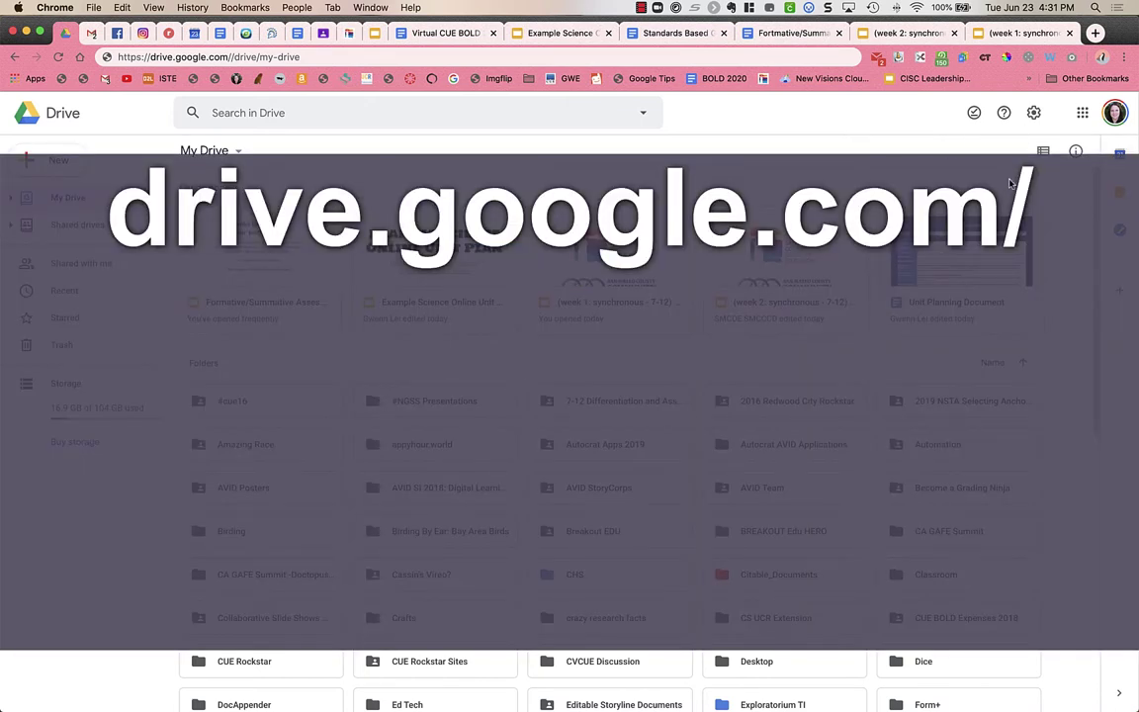
Dismiss the address overlay and create a blank Google Slides presentation from Drive's New menu
{"action": "left_click", "coordinate": [990, 59]}
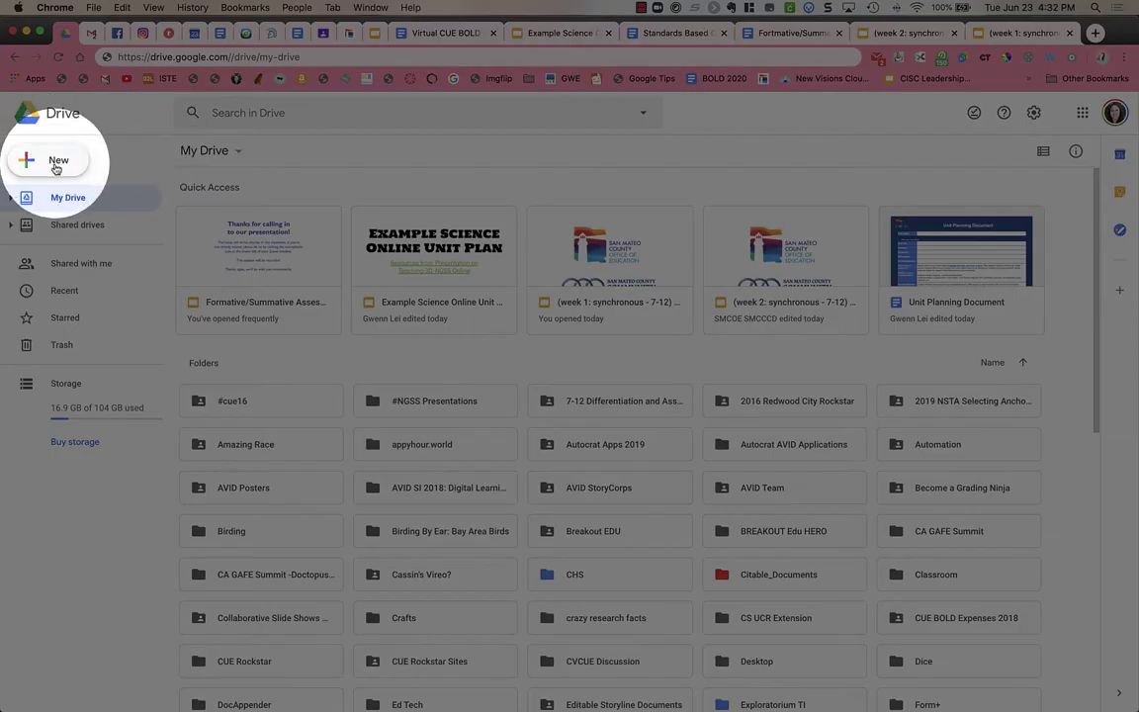
{"action": "left_click", "coordinate": [56, 164]}
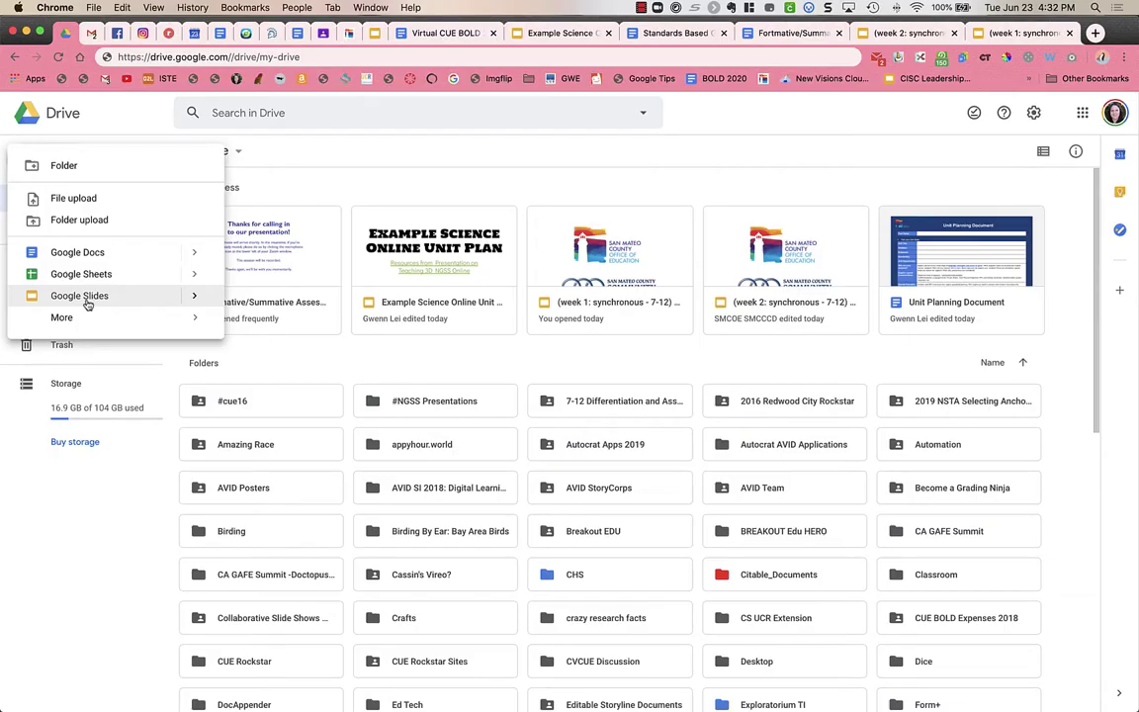
{"action": "left_click", "coordinate": [87, 304]}
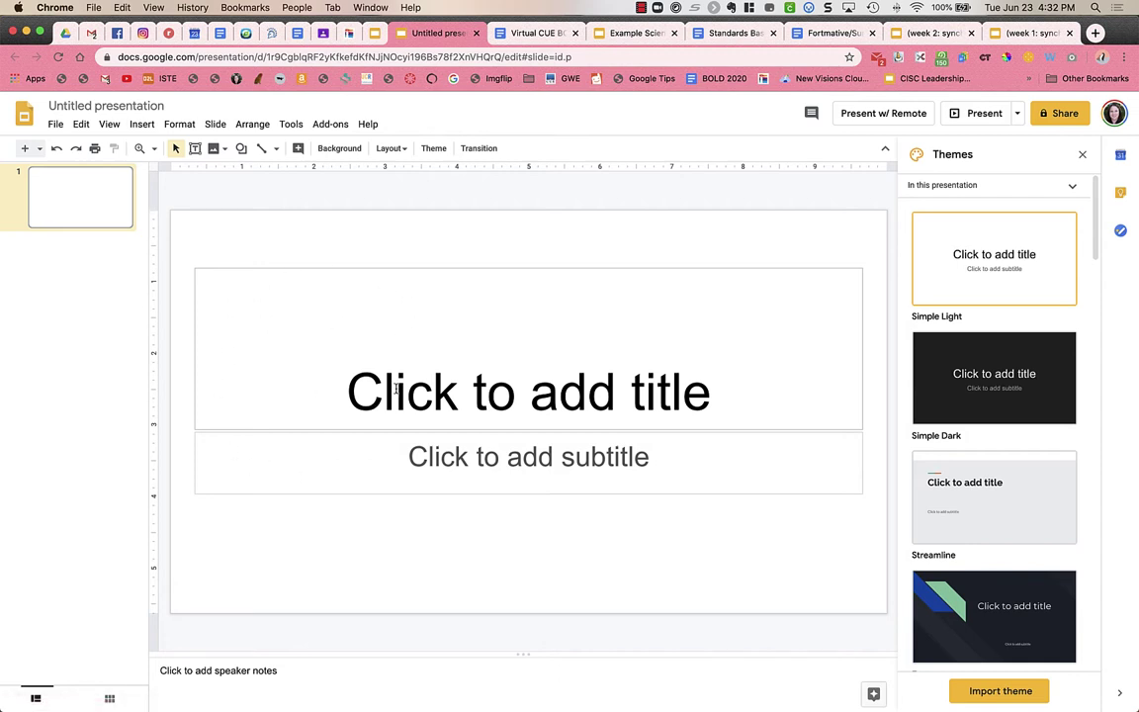
Title the first slide 'Instructions' without the colon and close the themes panel
{"action": "left_click", "coordinate": [419, 361]}
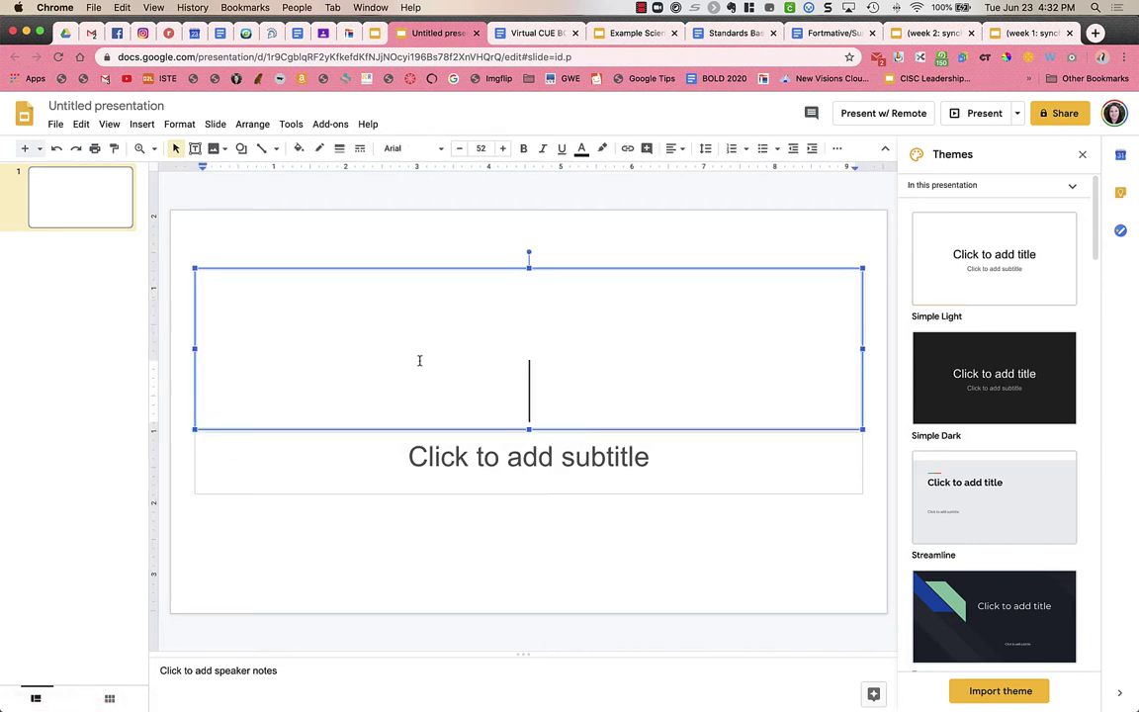
{"action": "type", "text": "Instructions:"}
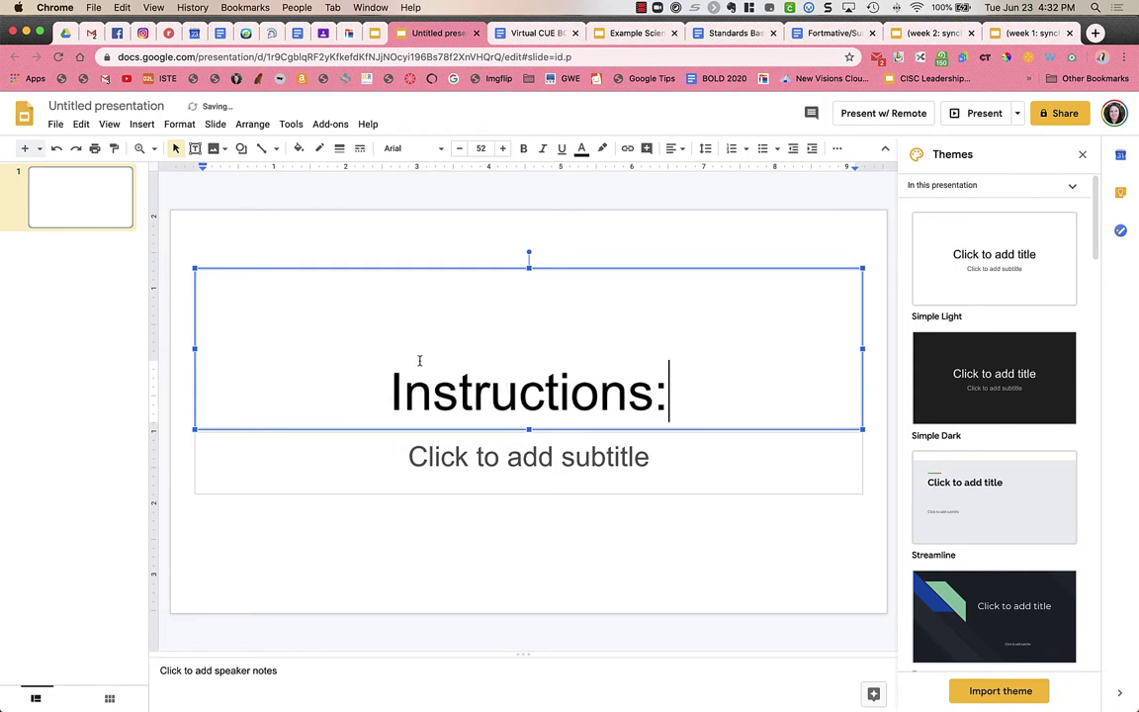
{"action": "left_click", "coordinate": [1081, 155]}
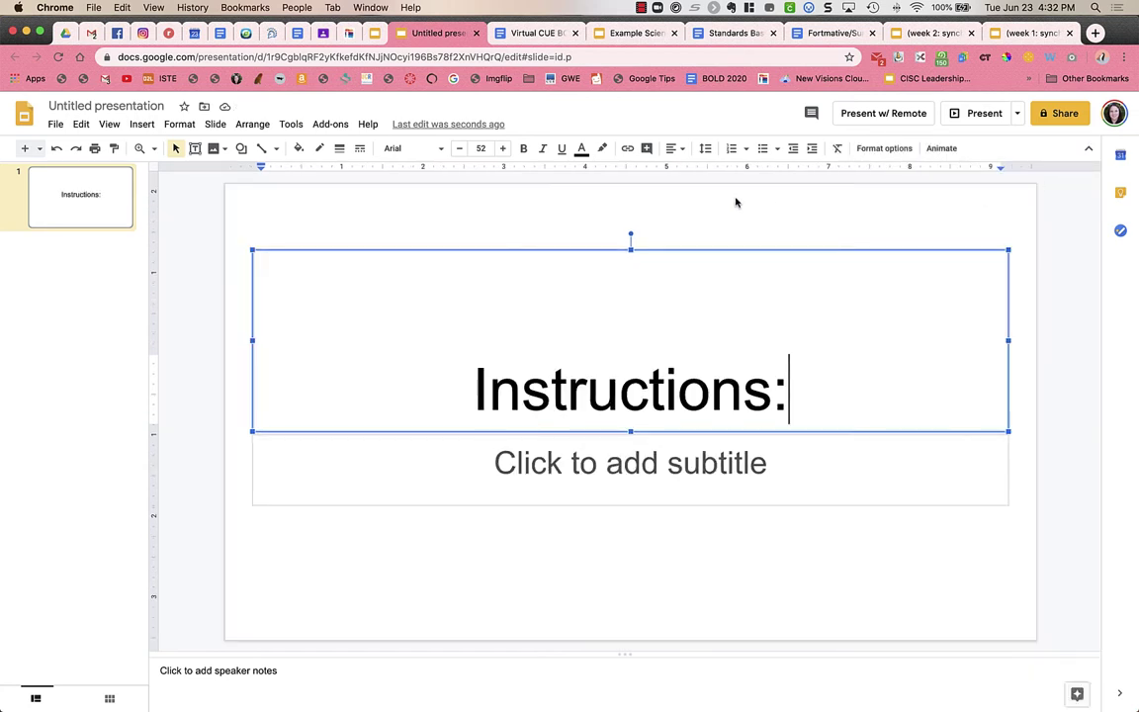
{"action": "key", "text": "BackSpace"}
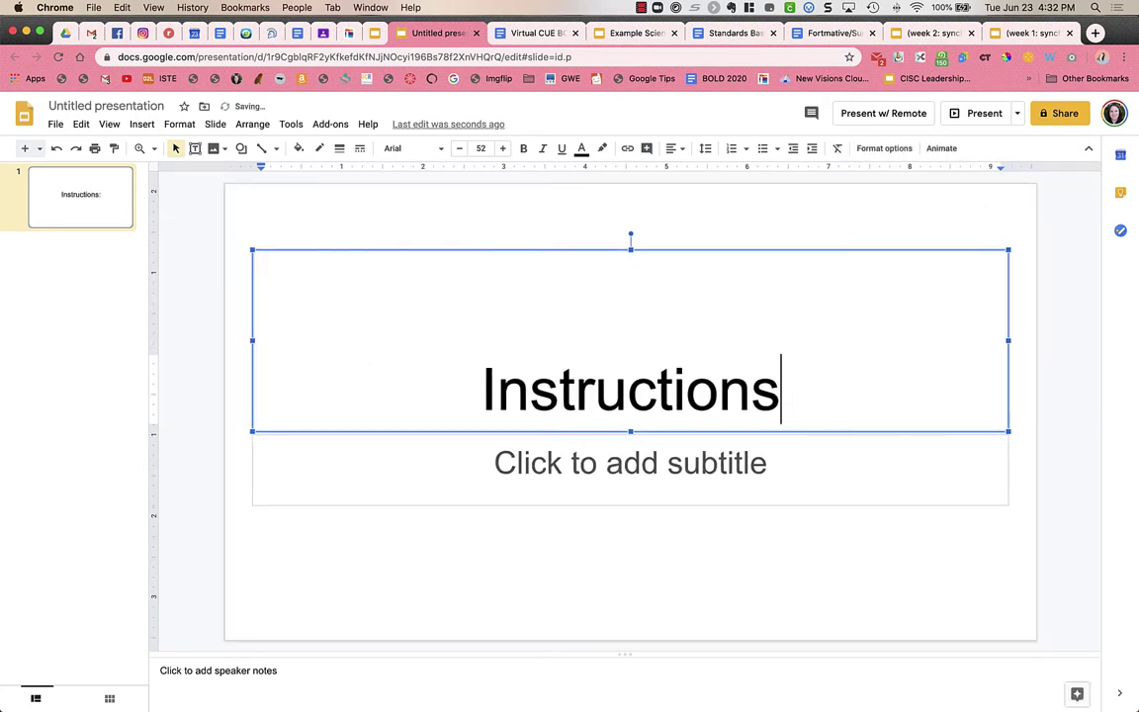
{"action": "left_click", "coordinate": [413, 204]}
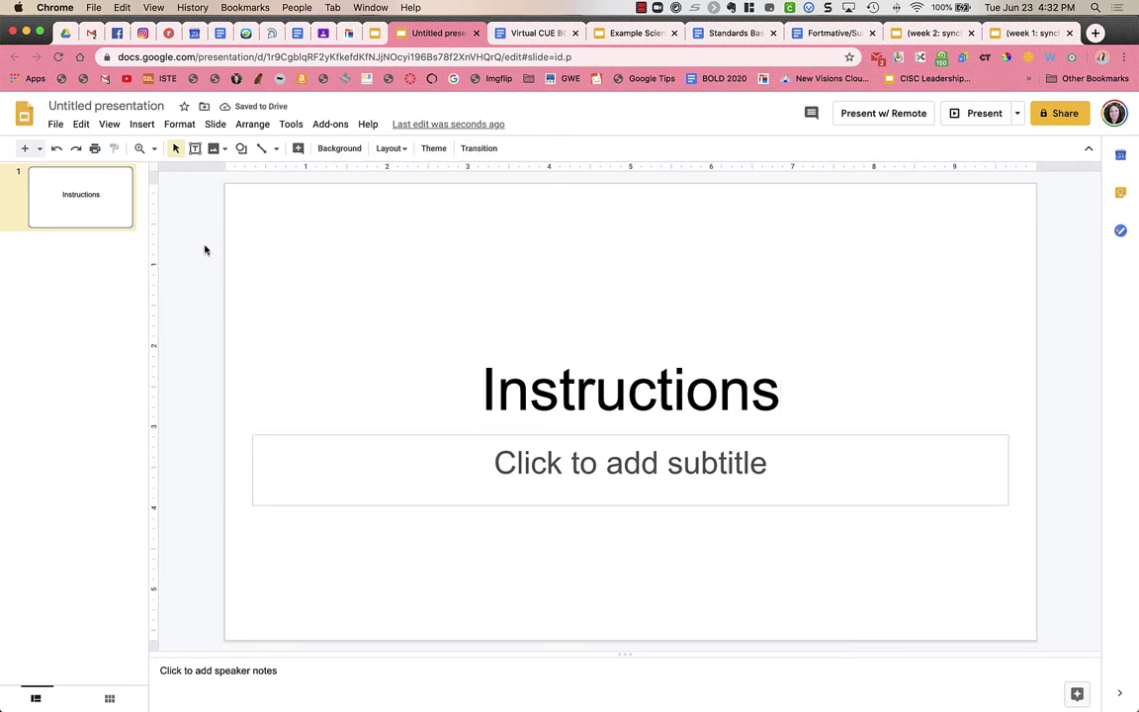
Apply the Title and body layout and add an empty four-item numbered list to the body
{"action": "left_click", "coordinate": [391, 150]}
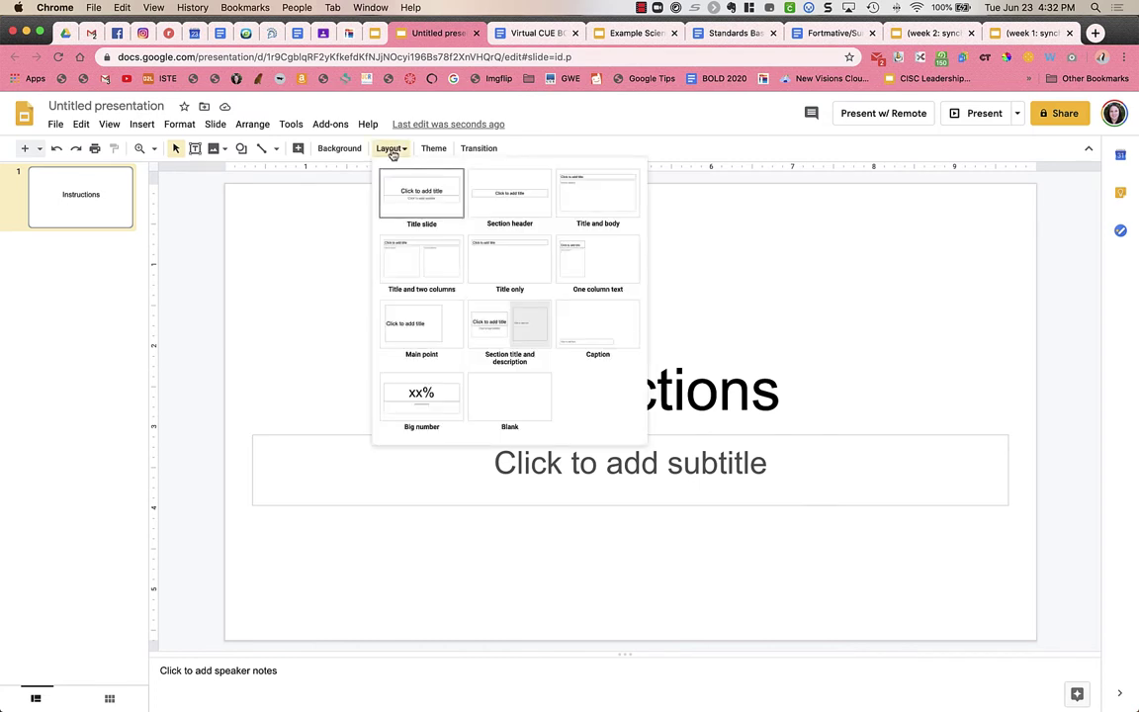
{"action": "left_click", "coordinate": [581, 204]}
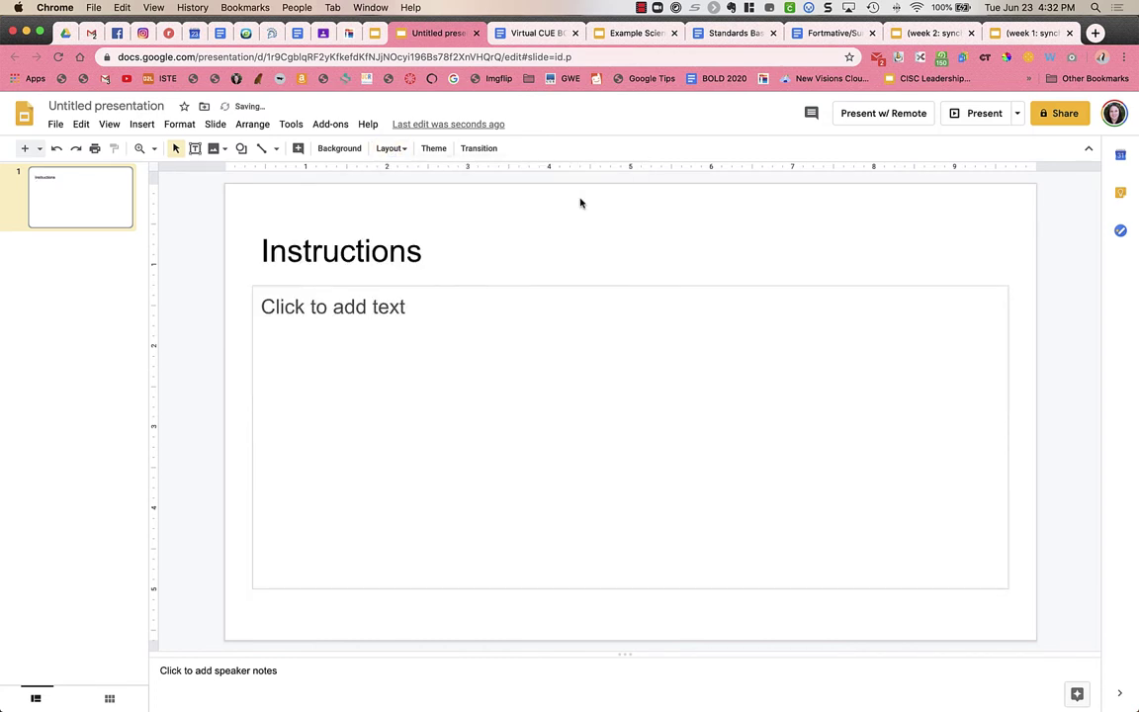
{"action": "left_click", "coordinate": [366, 234]}
{"action": "left_click", "coordinate": [407, 316]}
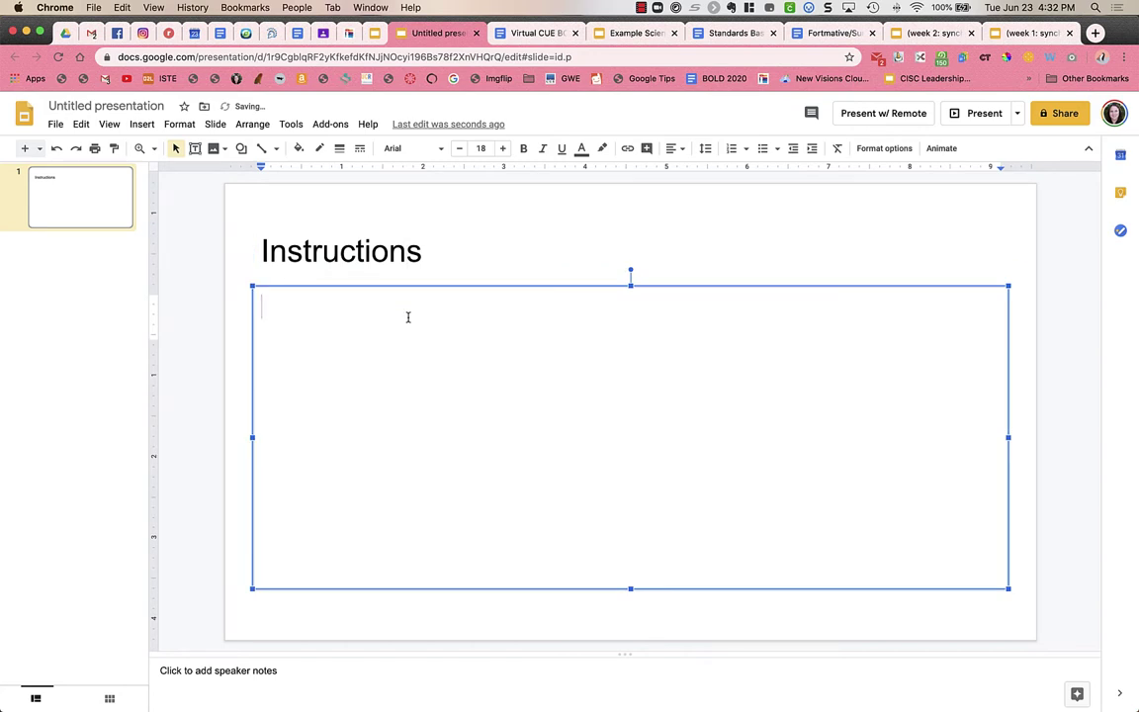
{"action": "left_click", "coordinate": [730, 150]}
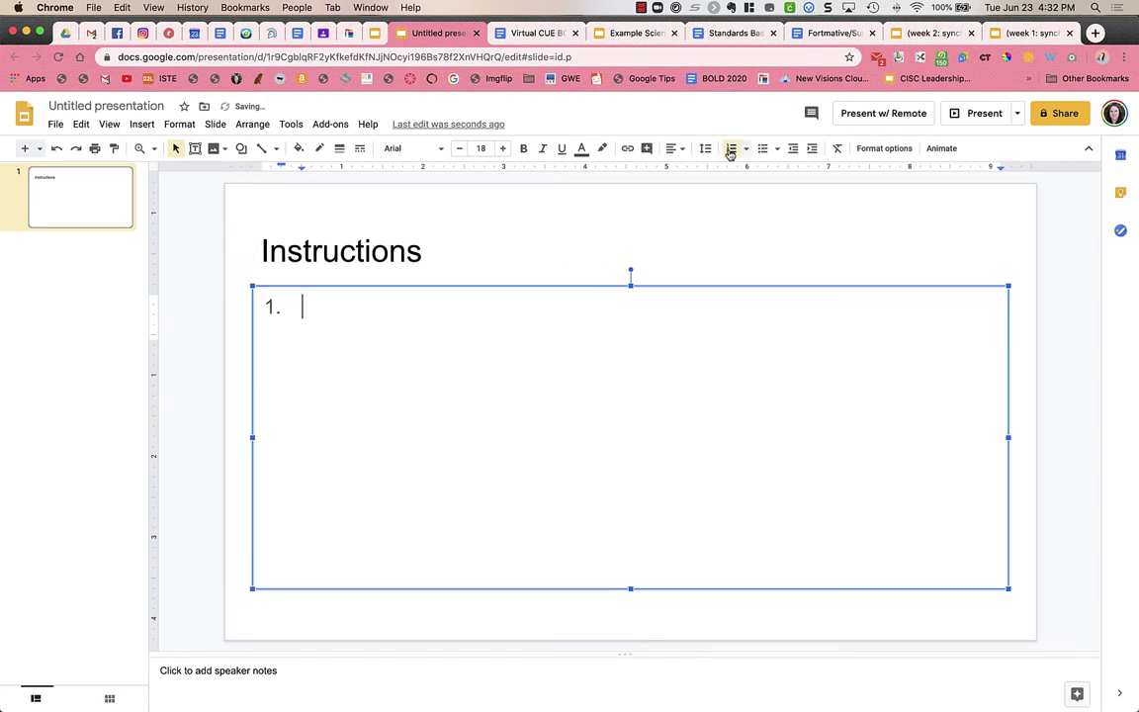
{"action": "key", "text": "Return"}
{"action": "key", "text": "Return"}
{"action": "key", "text": "Return"}
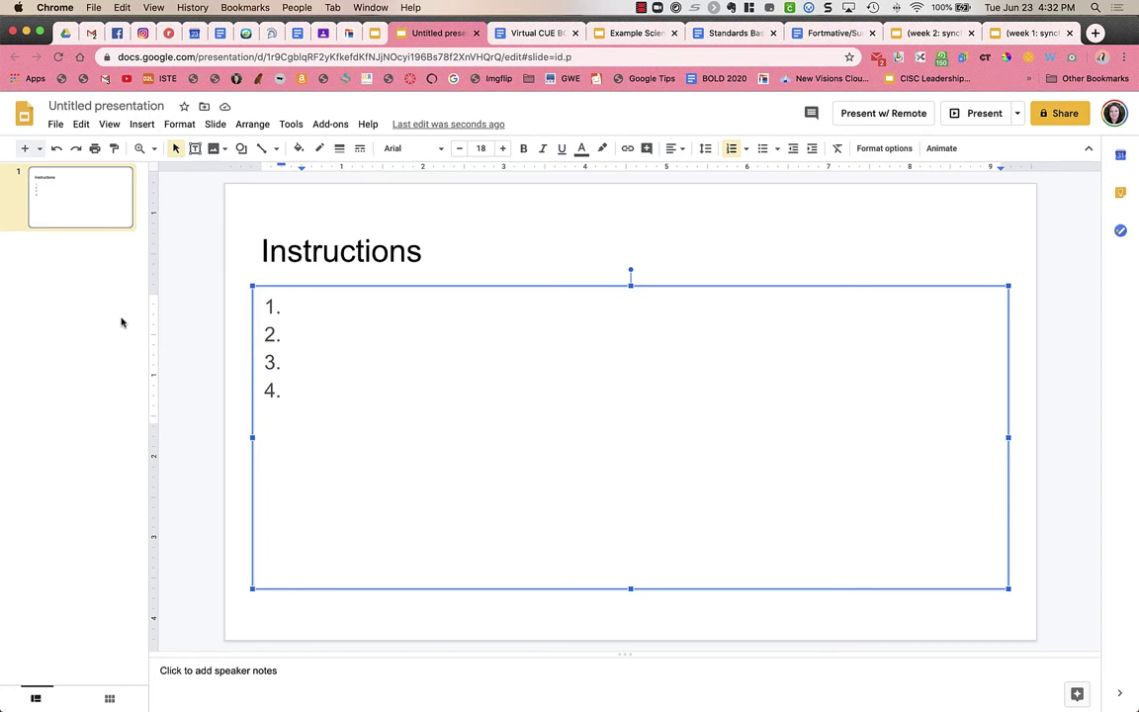
{"action": "left_click", "coordinate": [74, 232]}
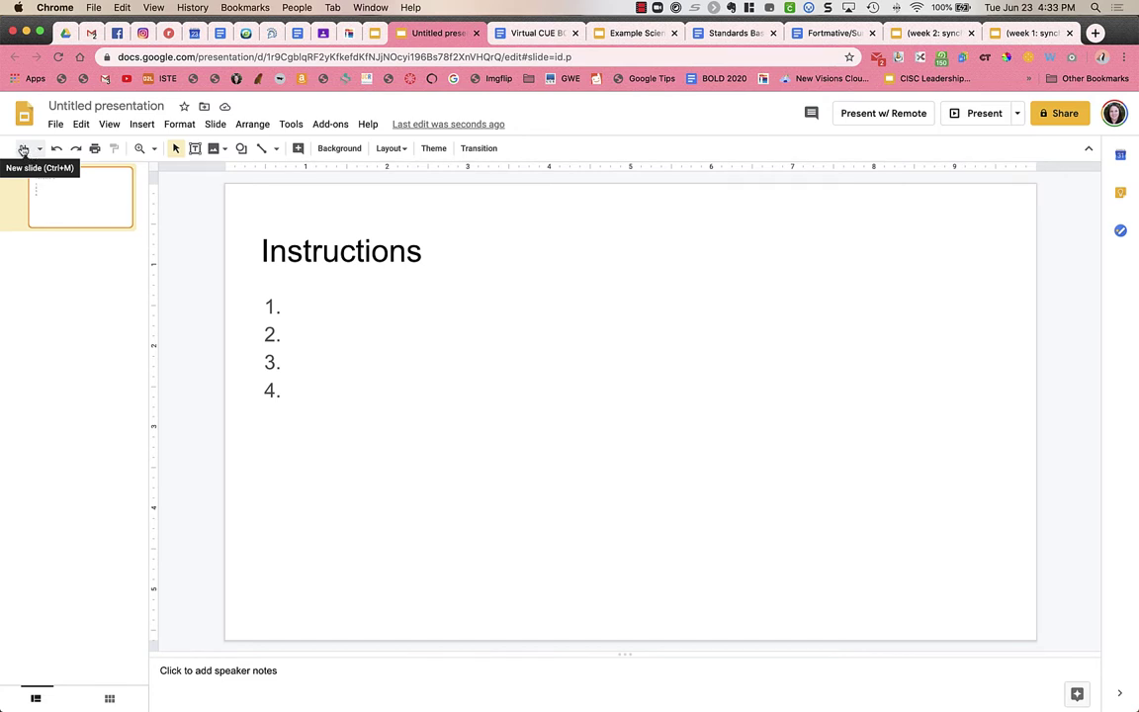
Insert slide 2 after Instructions and title it 'Breakout Room #1', leaving the body empty
{"action": "left_click", "coordinate": [32, 334]}
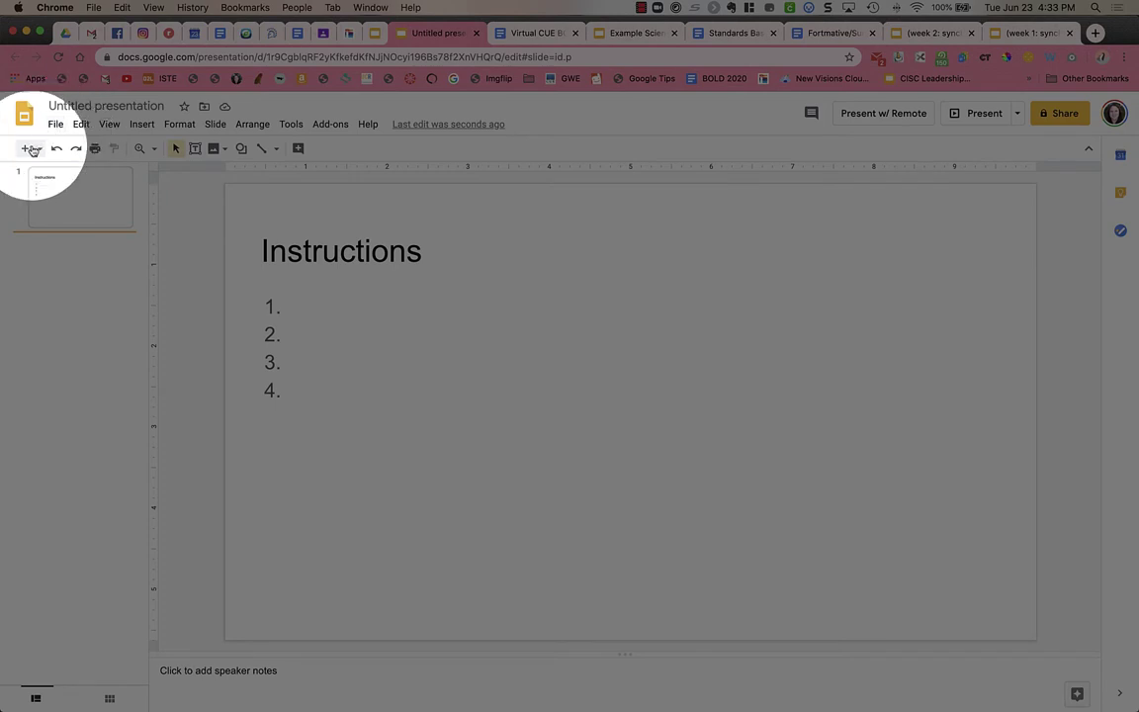
{"action": "left_click", "coordinate": [27, 152]}
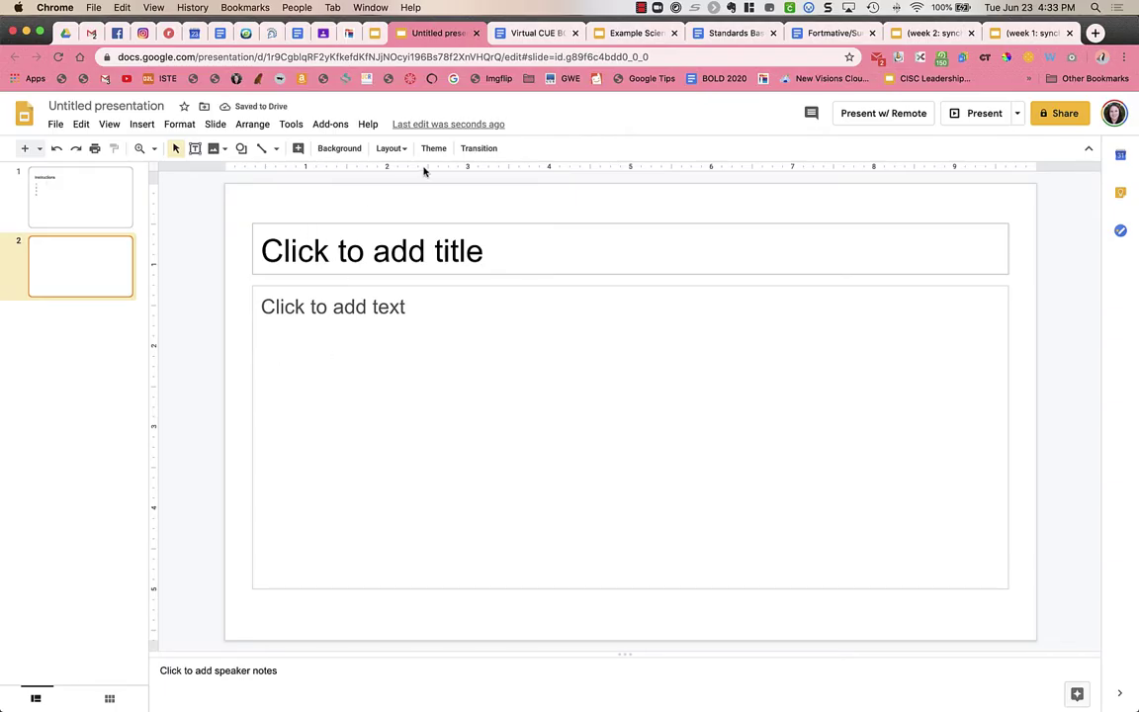
{"action": "left_click", "coordinate": [391, 148]}
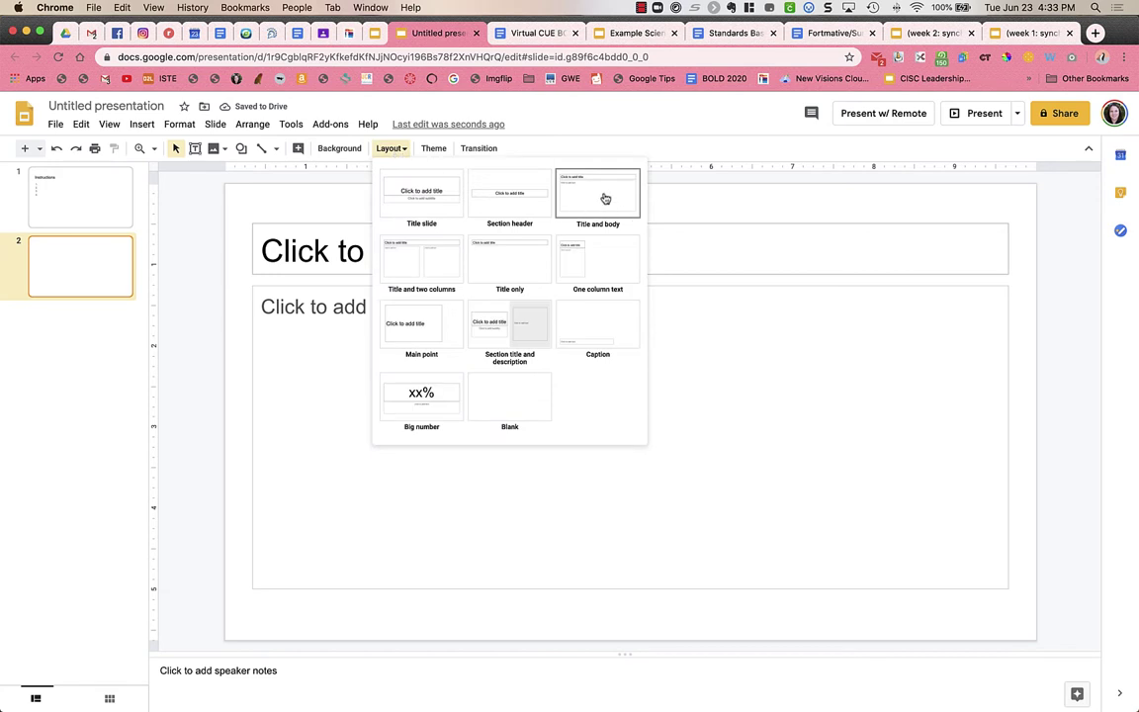
{"action": "left_click", "coordinate": [326, 243]}
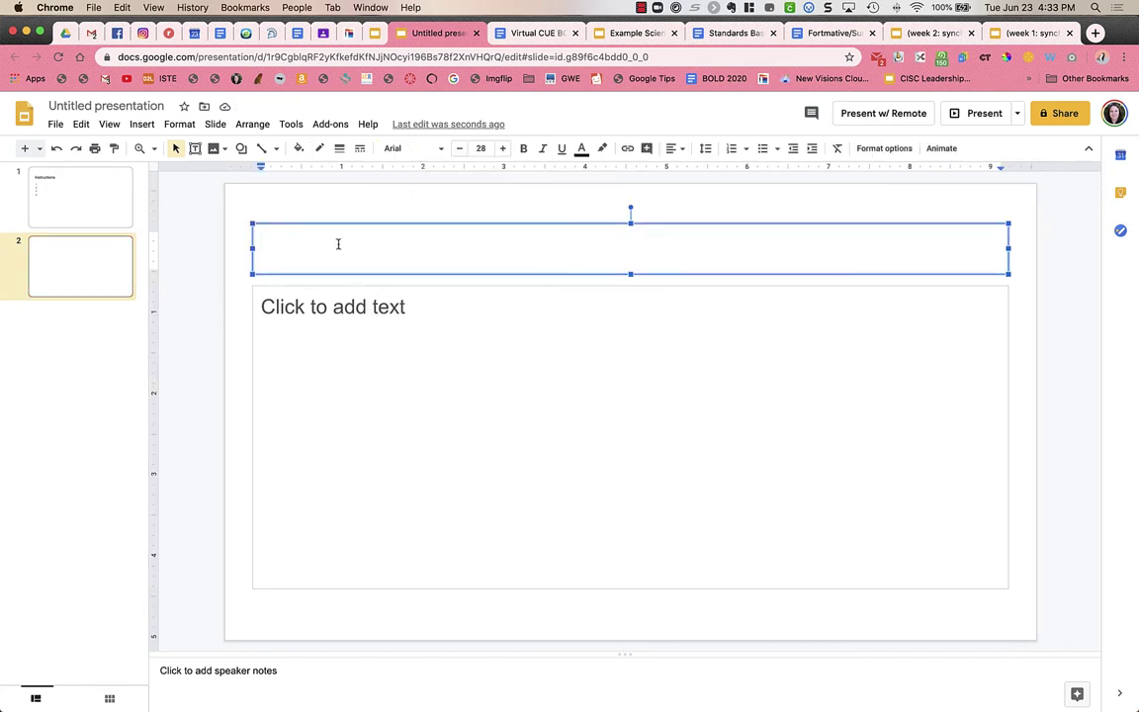
{"action": "type", "text": "Breakou"}
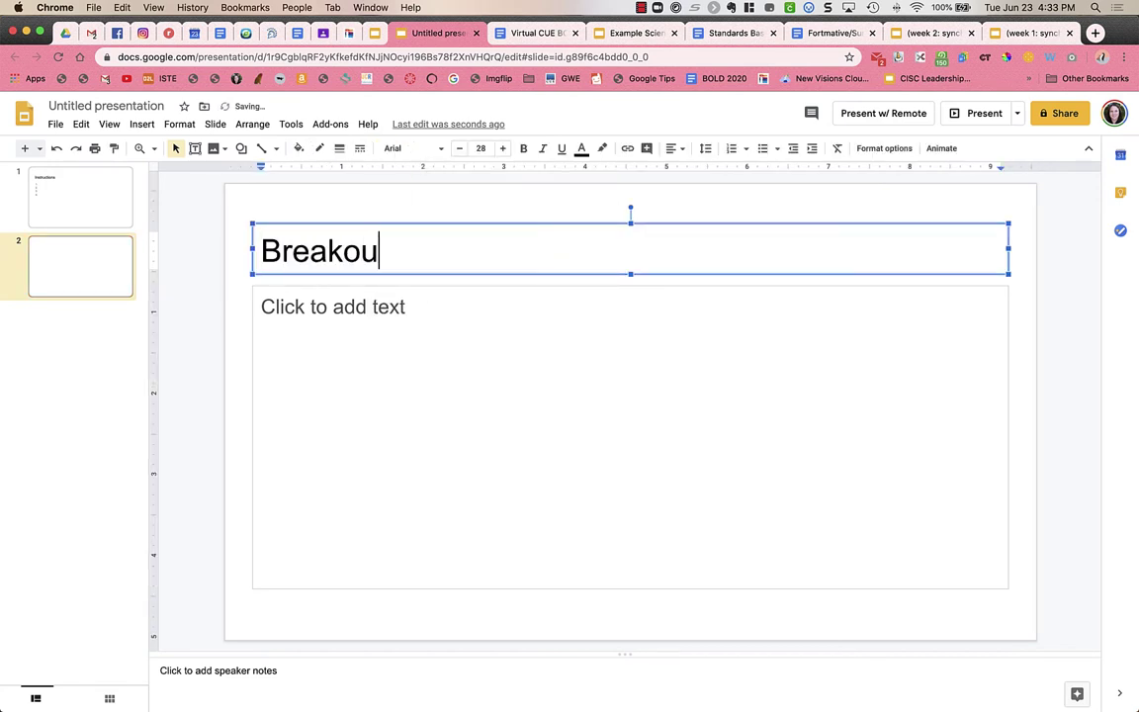
{"action": "type", "text": "t Room #1"}
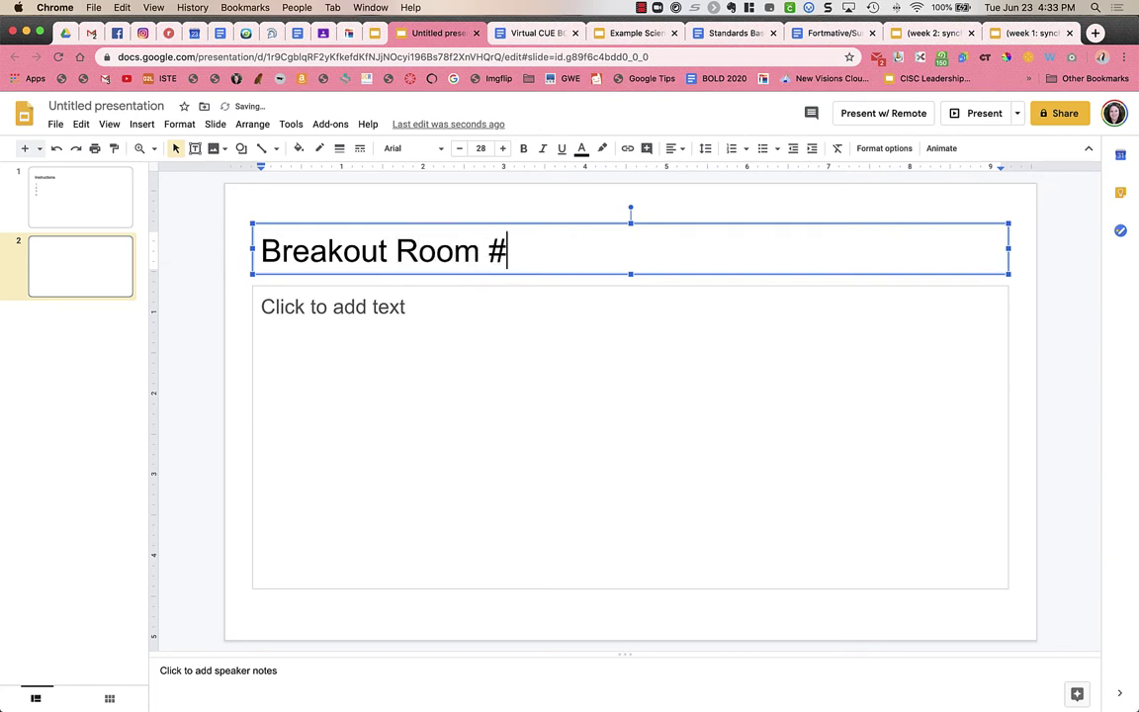
{"action": "left_click", "coordinate": [312, 404]}
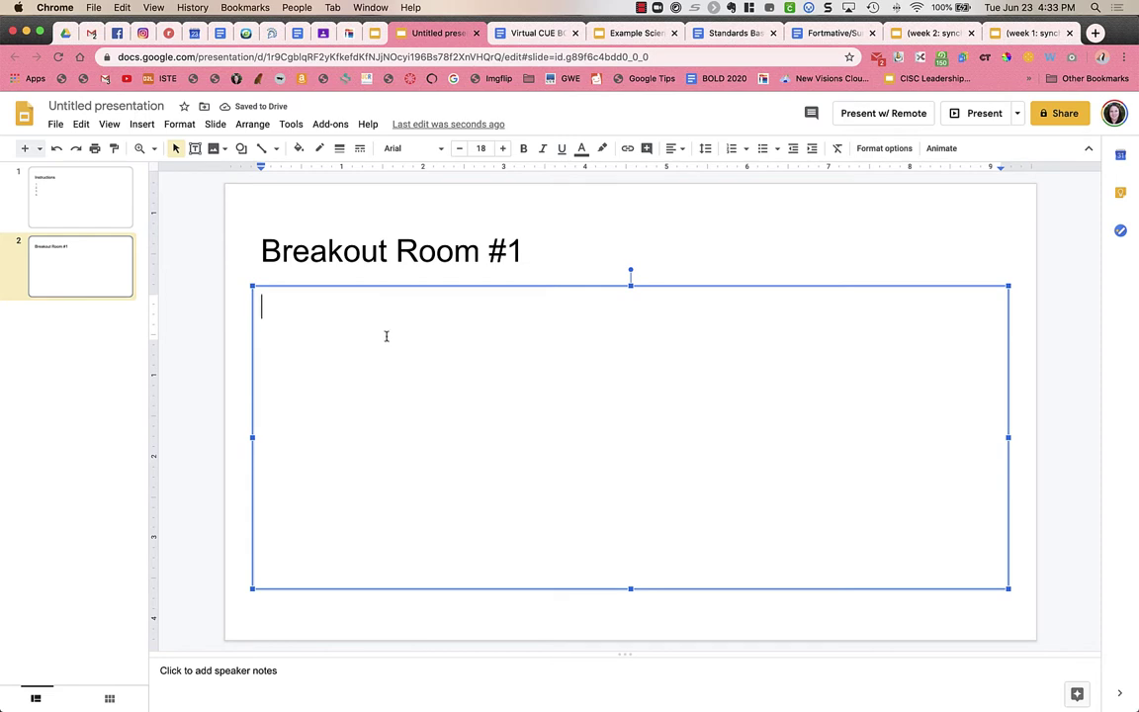
{"action": "left_click", "coordinate": [243, 238]}
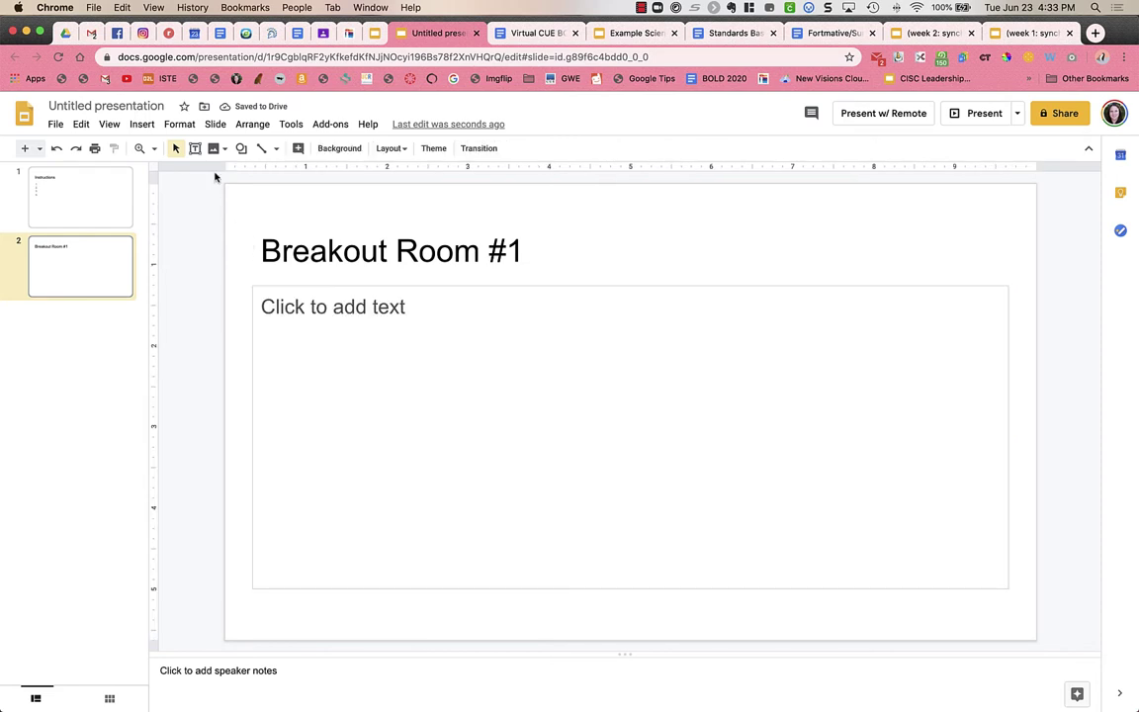
Switch slide 2 to Title and two columns and shorten both text boxes to half height
{"action": "left_click", "coordinate": [401, 150]}
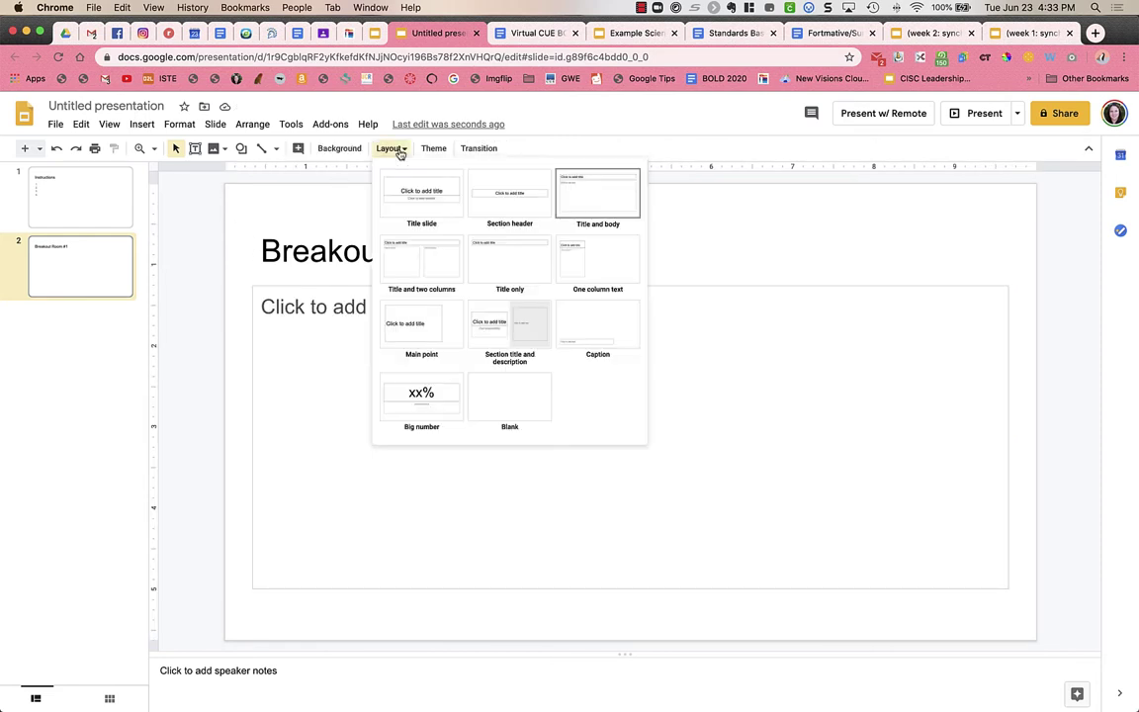
{"action": "left_click", "coordinate": [437, 272]}
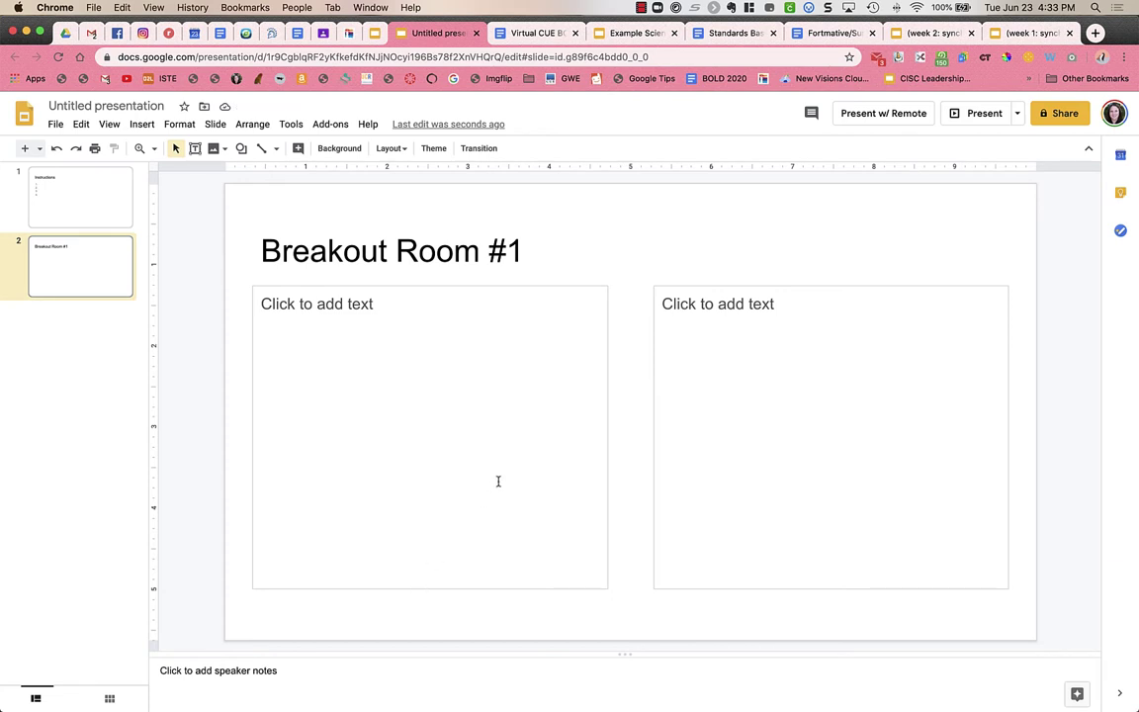
{"action": "left_click", "coordinate": [507, 426]}
{"action": "left_click", "coordinate": [690, 397]}
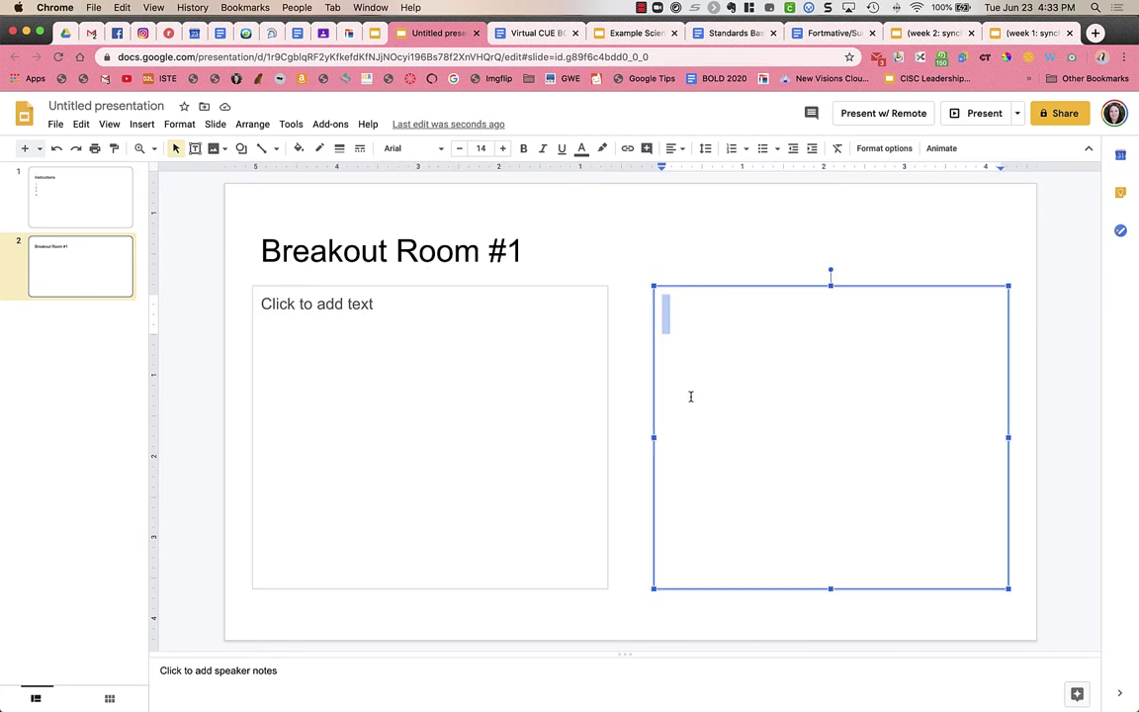
{"action": "left_click", "coordinate": [516, 430]}
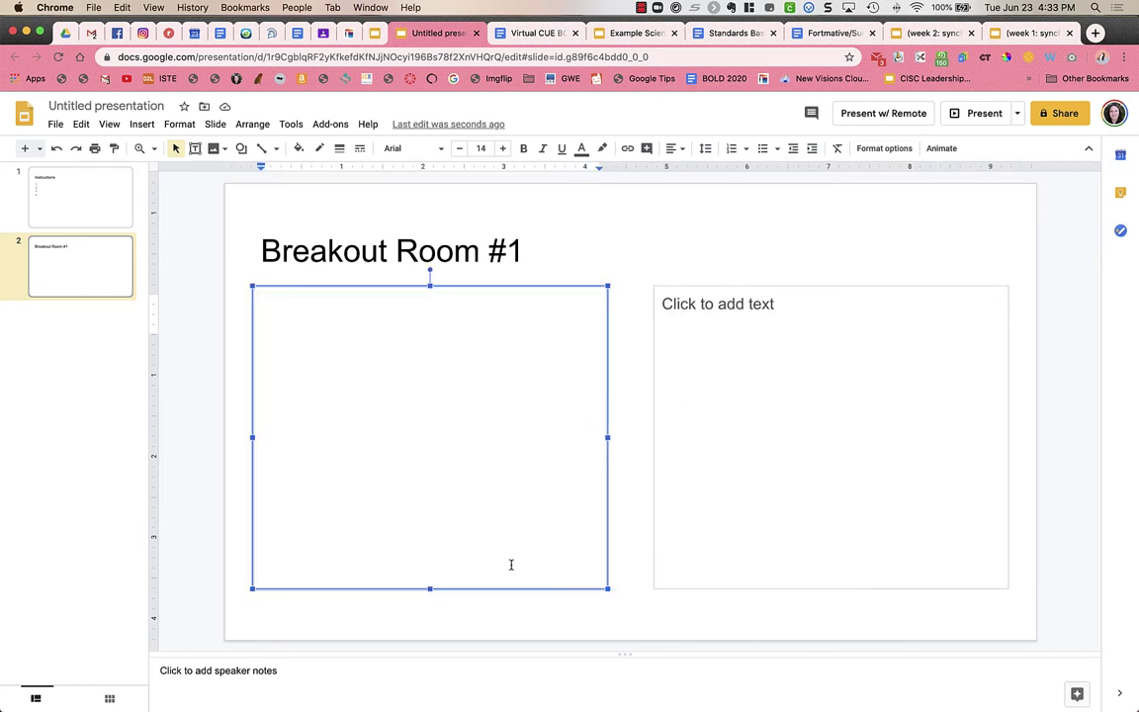
{"action": "left_click", "coordinate": [708, 511], "text": "shift"}
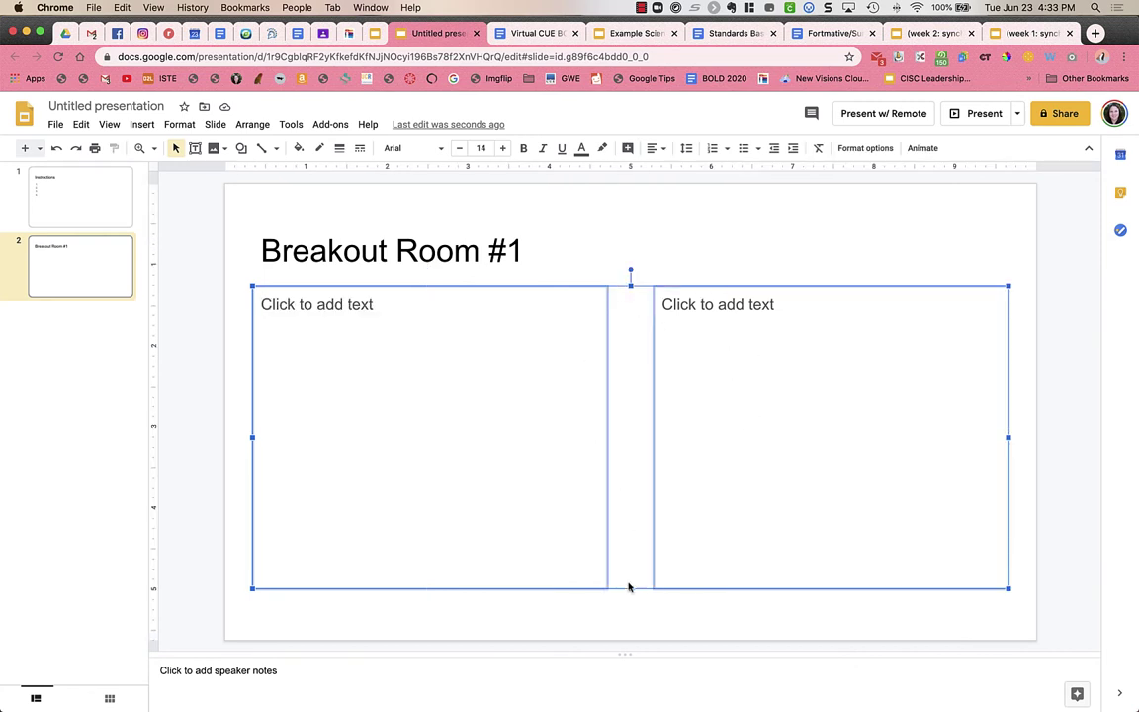
{"action": "left_click_drag", "start_coordinate": [629, 585], "coordinate": [643, 432]}
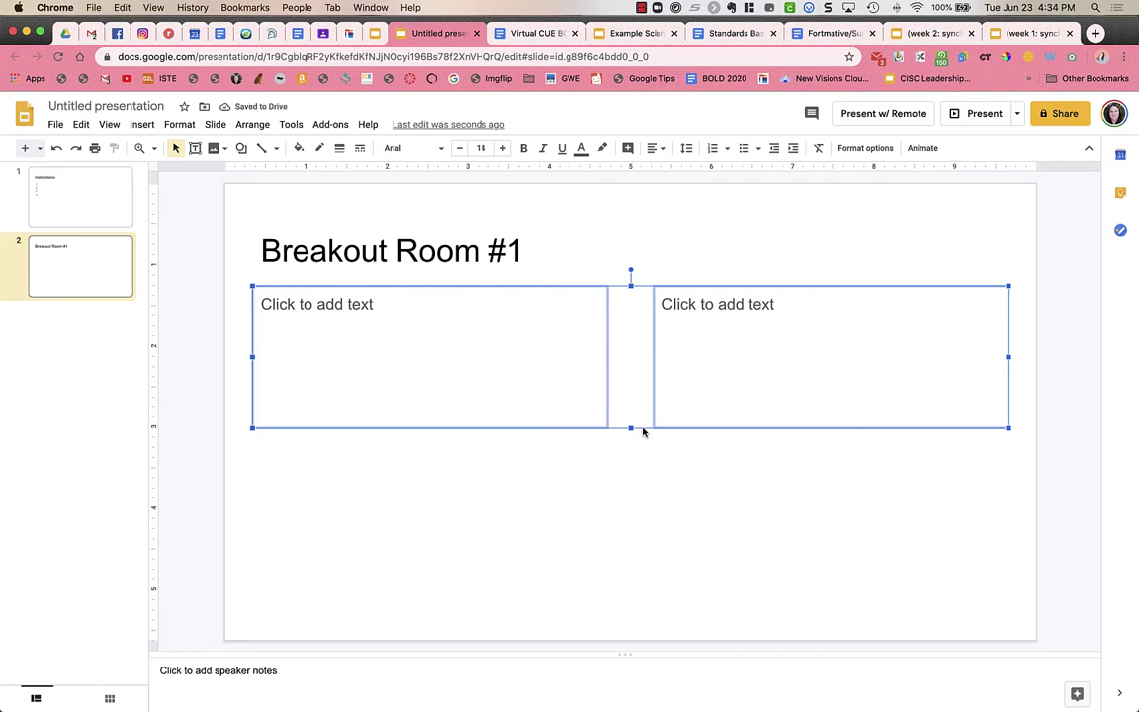
Paste a copy of both boxes and move it below the originals, forming a two-by-two grid
{"action": "key", "text": "ctrl+v"}
{"action": "left_click", "coordinate": [638, 400]}
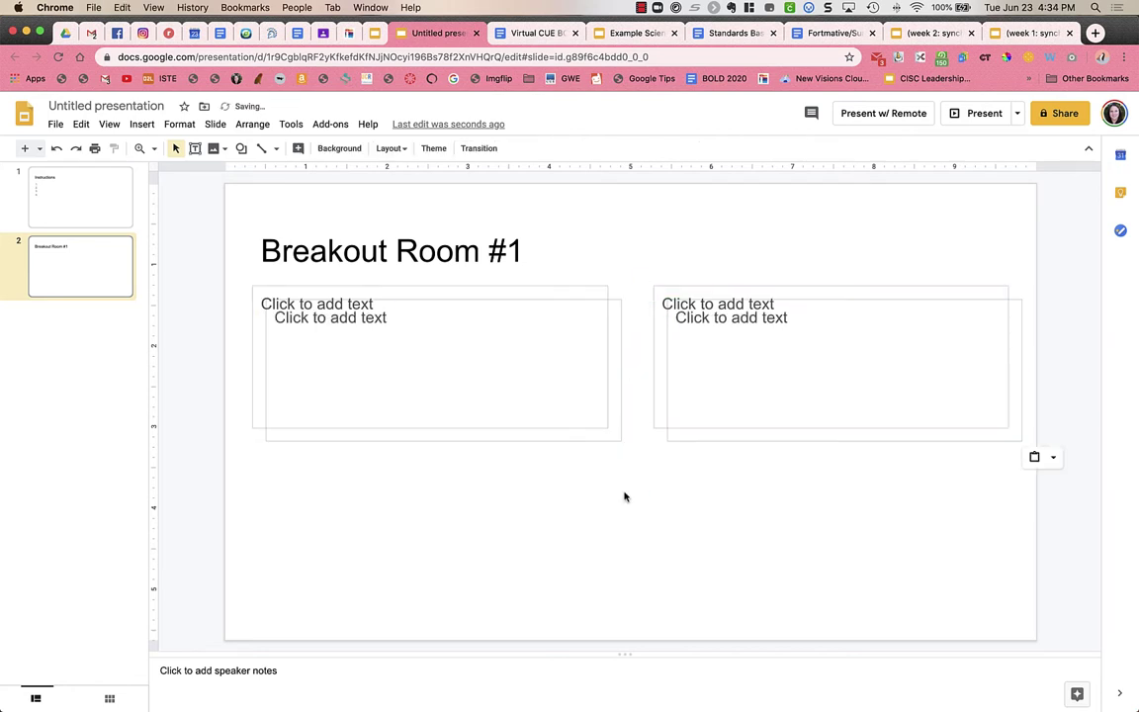
{"action": "left_click", "coordinate": [613, 352]}
{"action": "left_click", "coordinate": [677, 354], "text": "shift"}
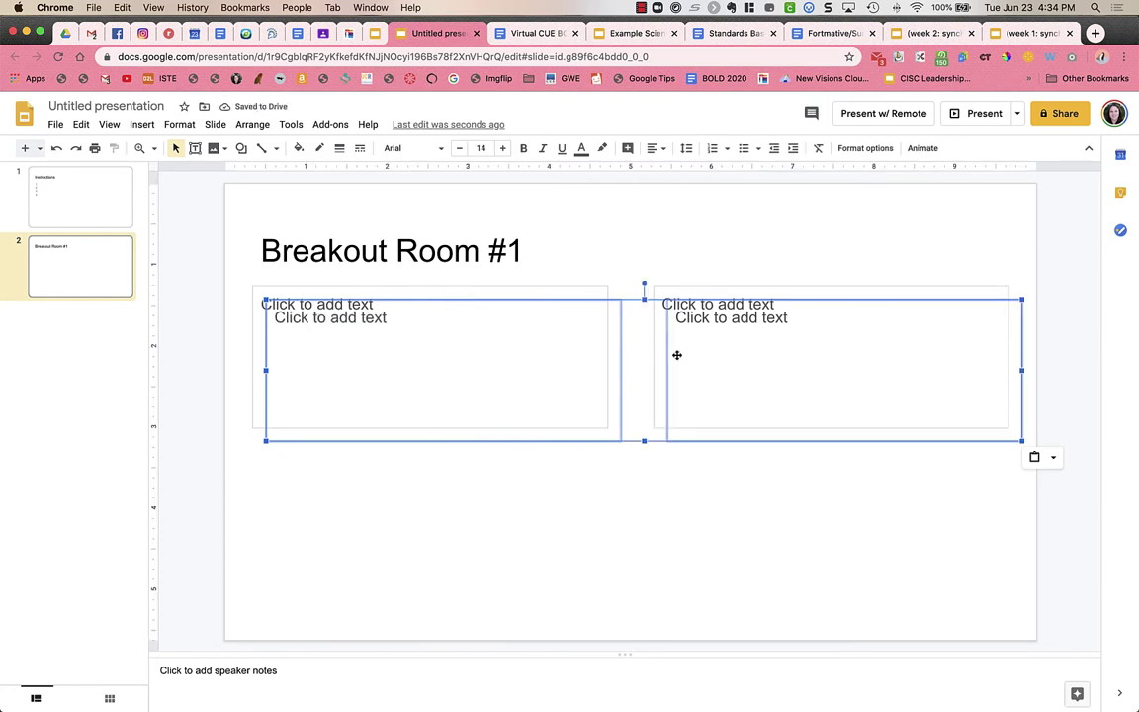
{"action": "left_click_drag", "start_coordinate": [675, 354], "coordinate": [661, 510]}
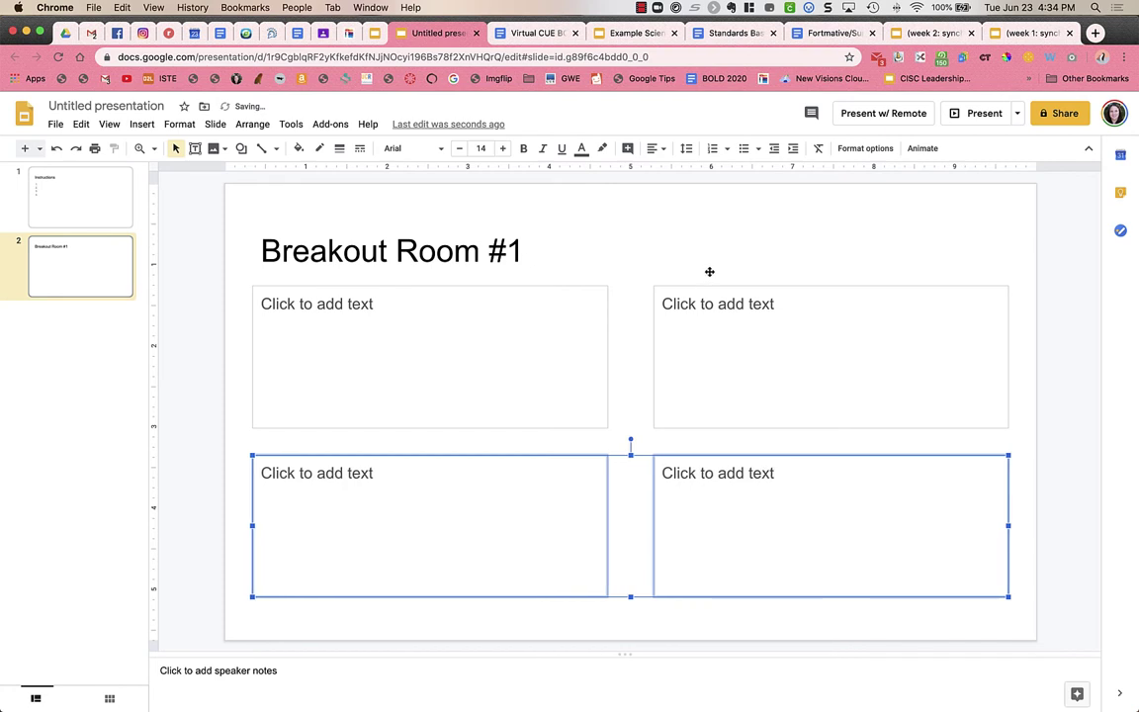
{"action": "left_click", "coordinate": [635, 306]}
{"action": "left_click", "coordinate": [521, 335]}
{"action": "left_click", "coordinate": [512, 458]}
{"action": "left_click", "coordinate": [707, 346]}
{"action": "left_click", "coordinate": [704, 479]}
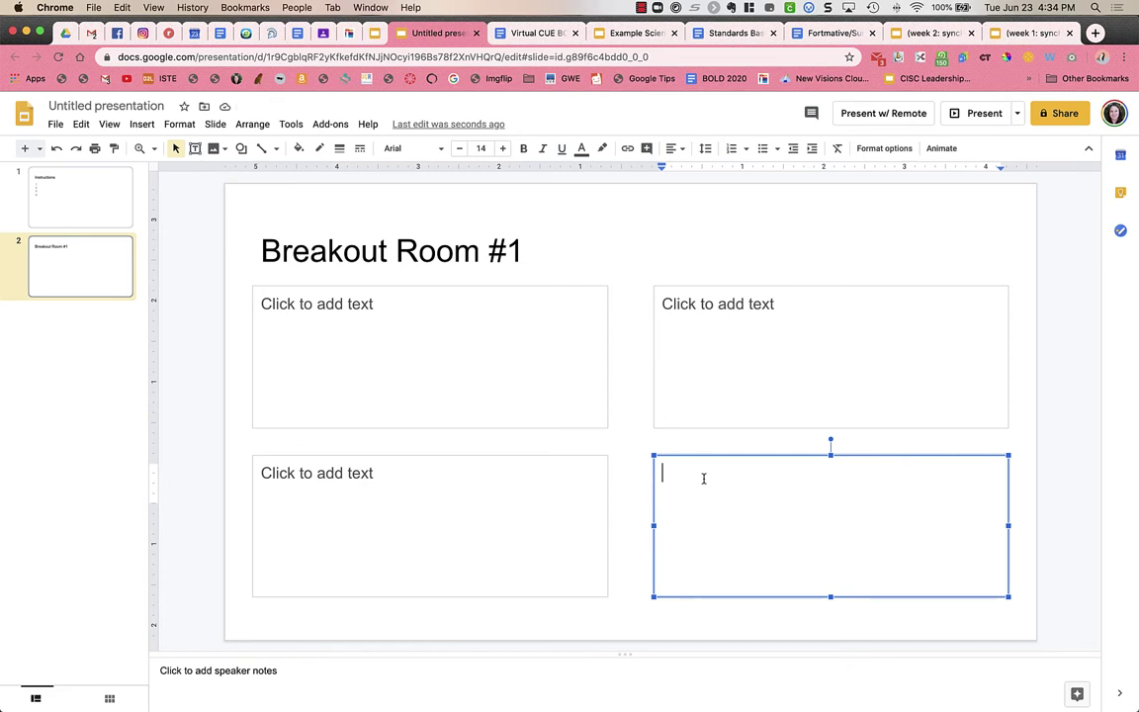
{"action": "left_click", "coordinate": [465, 354]}
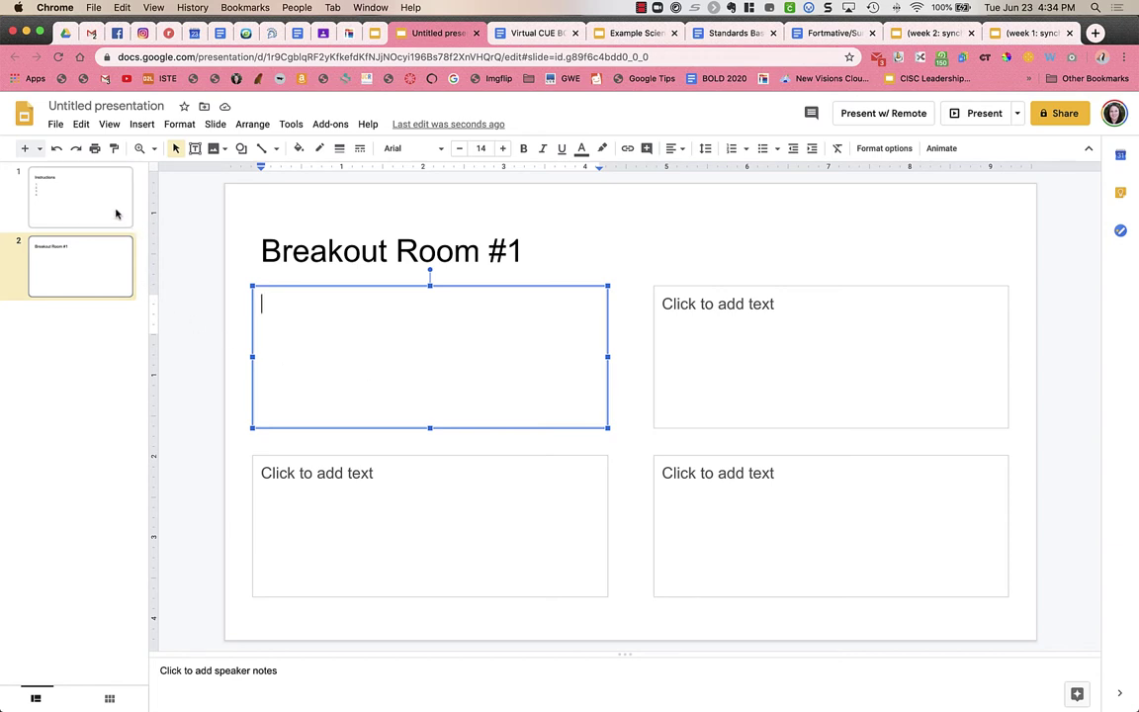
Duplicate the Breakout Room #1 slide repeatedly until the deck has seven slides
{"action": "left_click", "coordinate": [114, 262]}
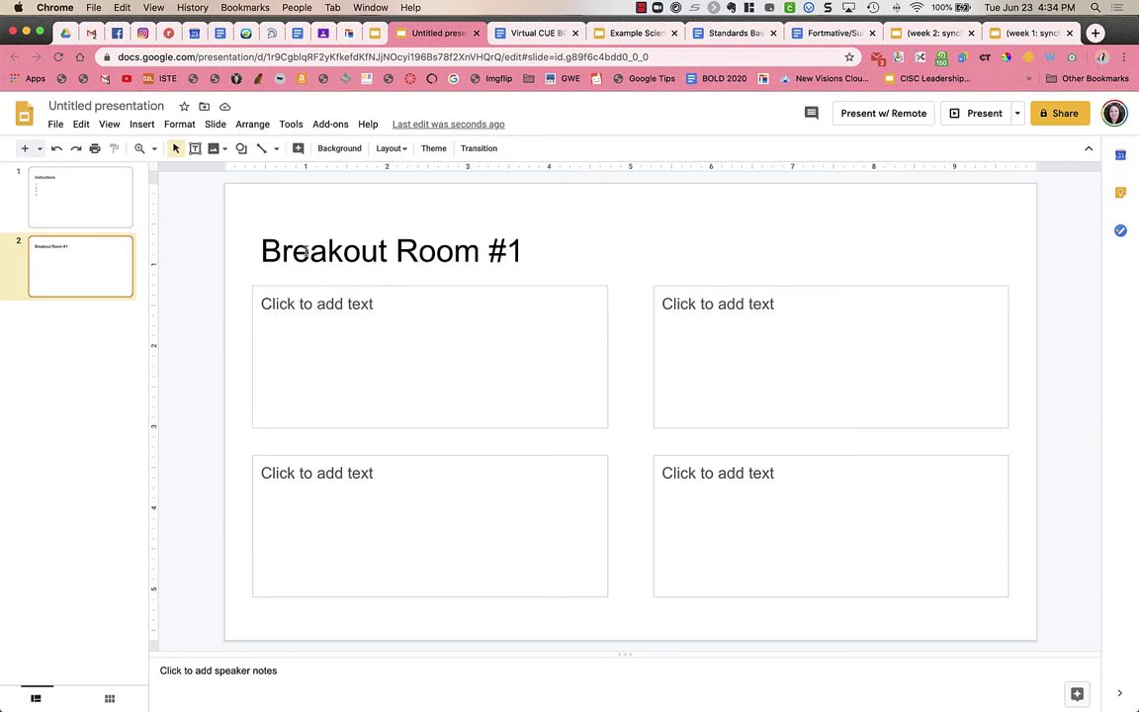
{"action": "right_click", "coordinate": [73, 264]}
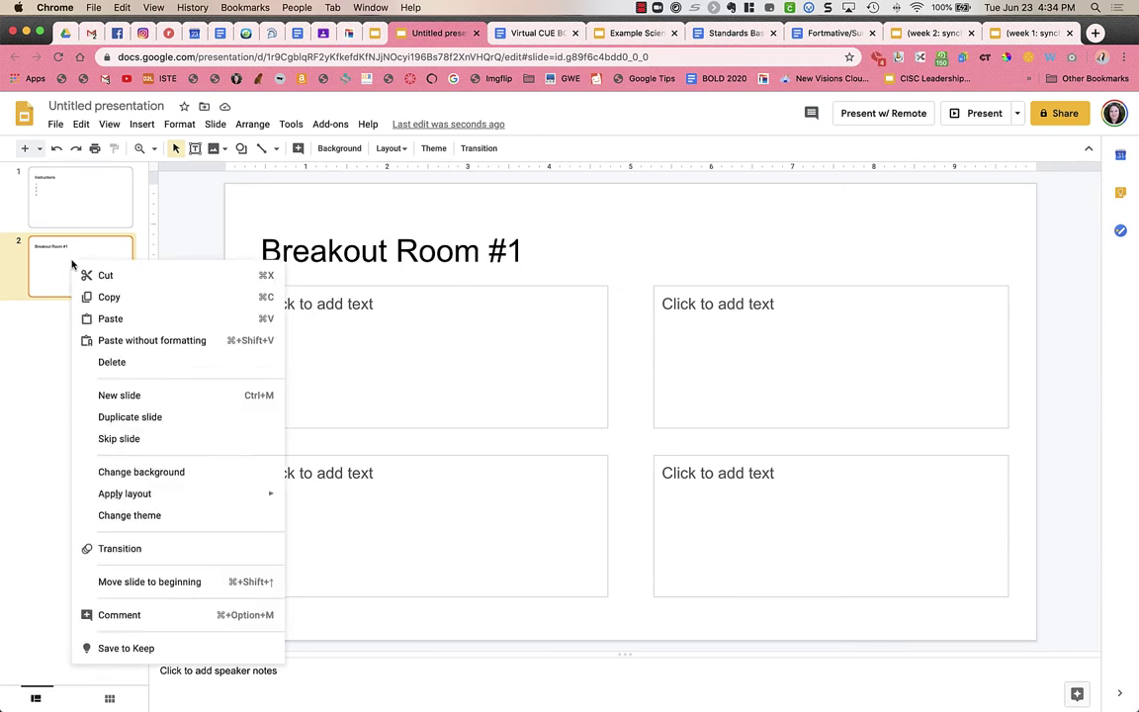
{"action": "left_click", "coordinate": [145, 418]}
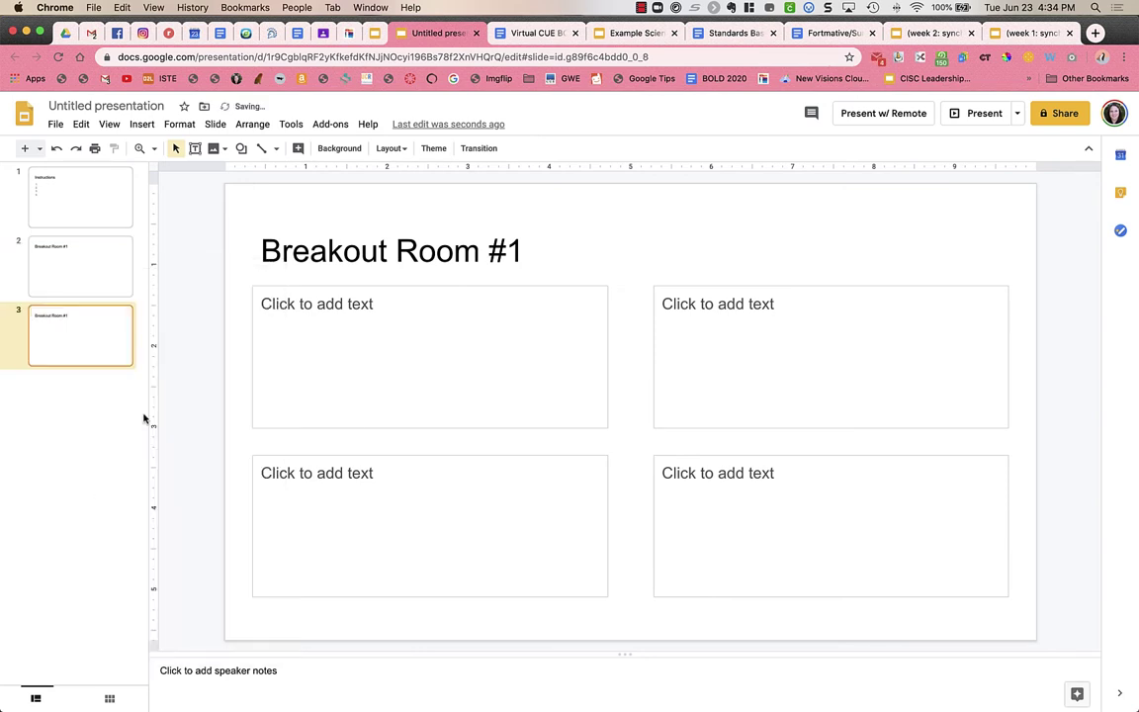
{"action": "right_click", "coordinate": [109, 348]}
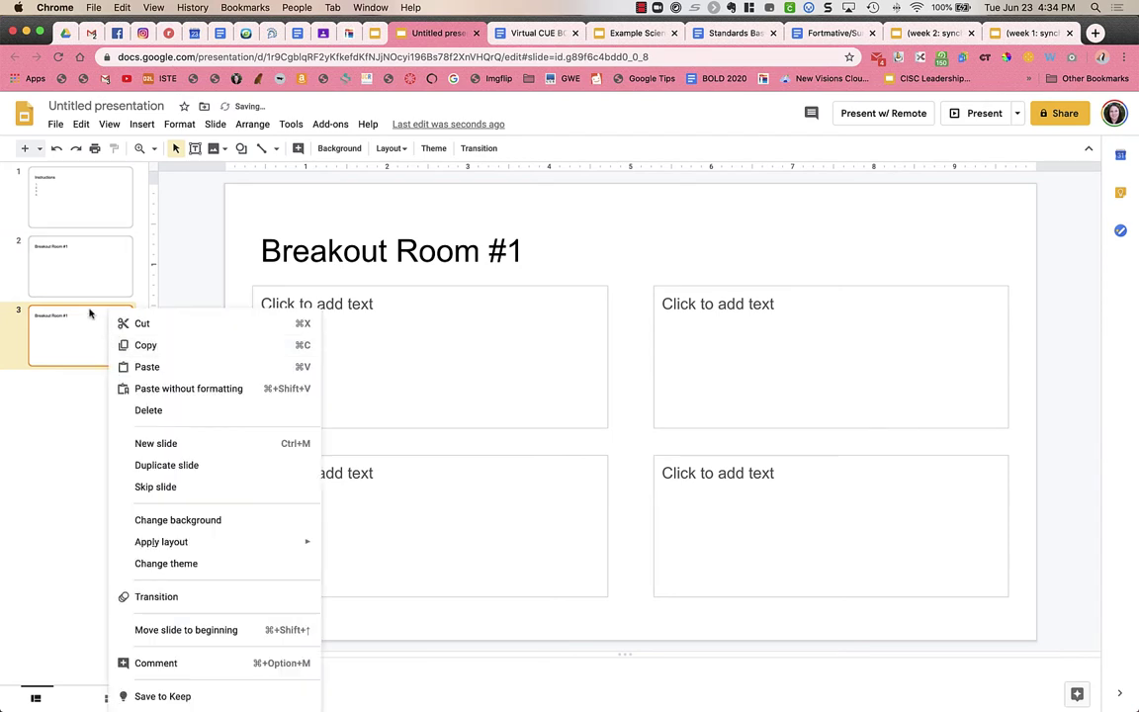
{"action": "left_click", "coordinate": [167, 457]}
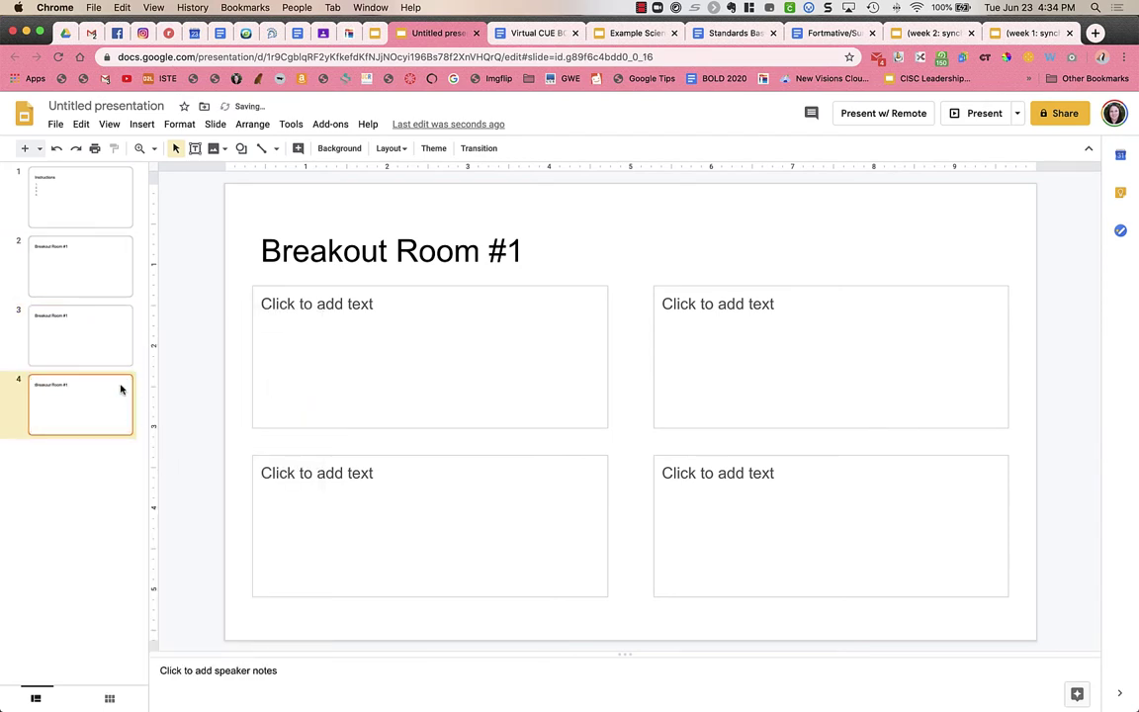
{"action": "right_click", "coordinate": [117, 392]}
{"action": "left_click", "coordinate": [175, 465]}
{"action": "right_click", "coordinate": [90, 445]}
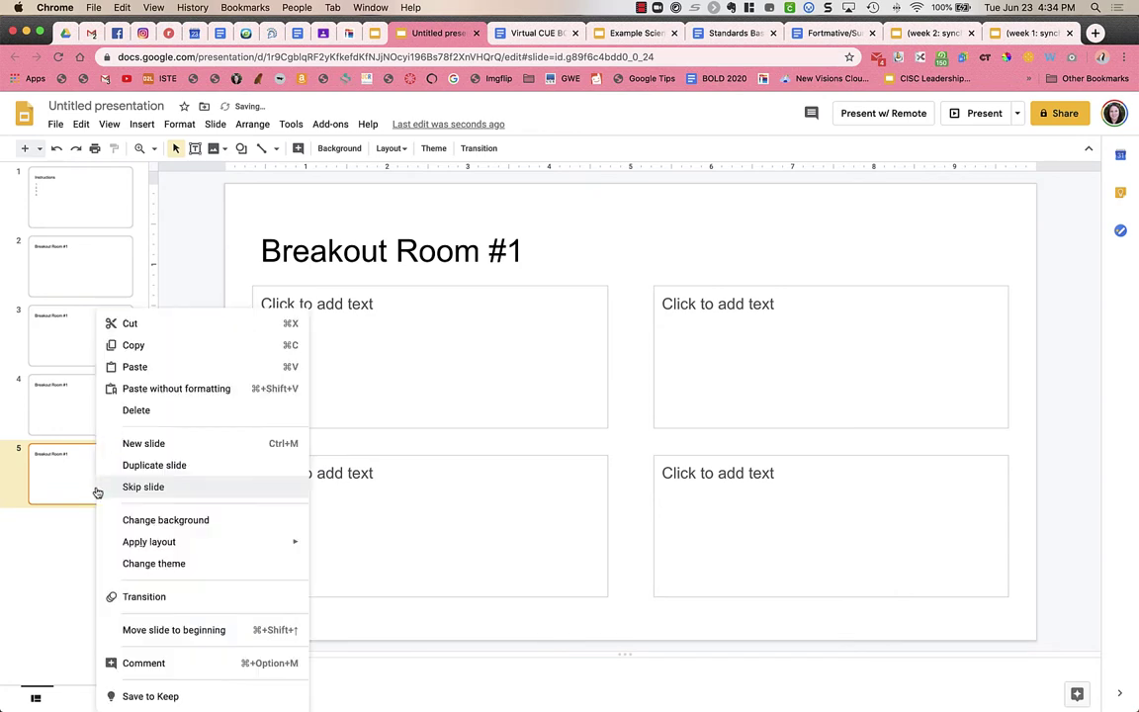
{"action": "left_click", "coordinate": [140, 465]}
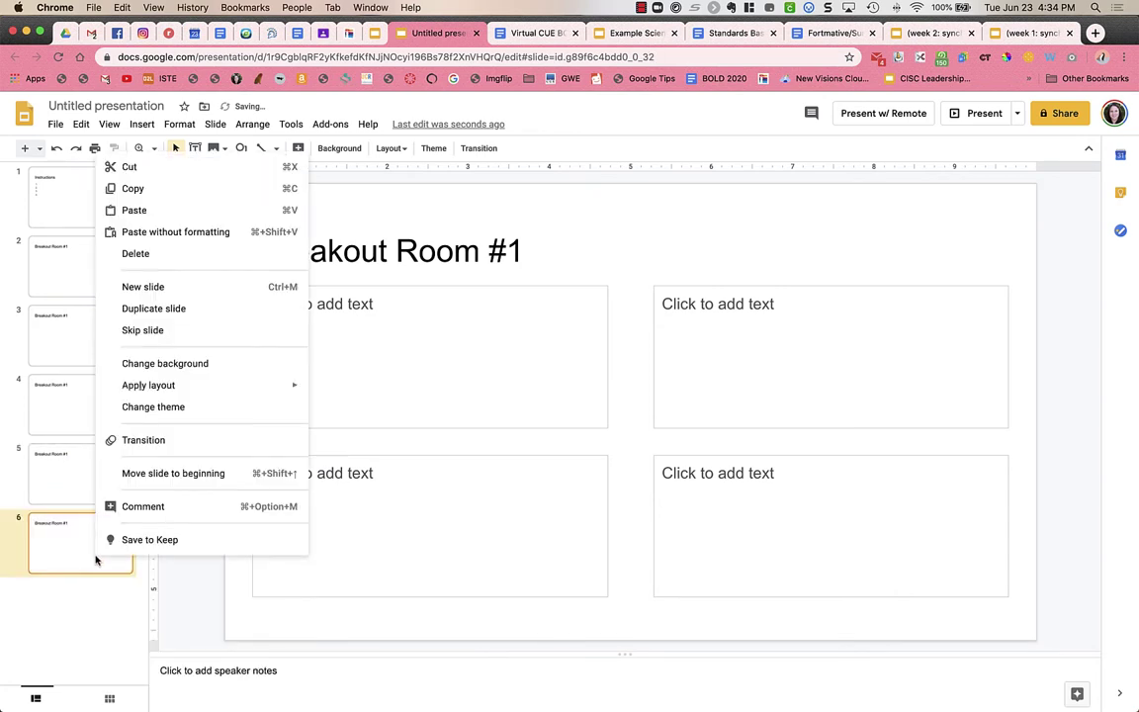
{"action": "left_click", "coordinate": [204, 310]}
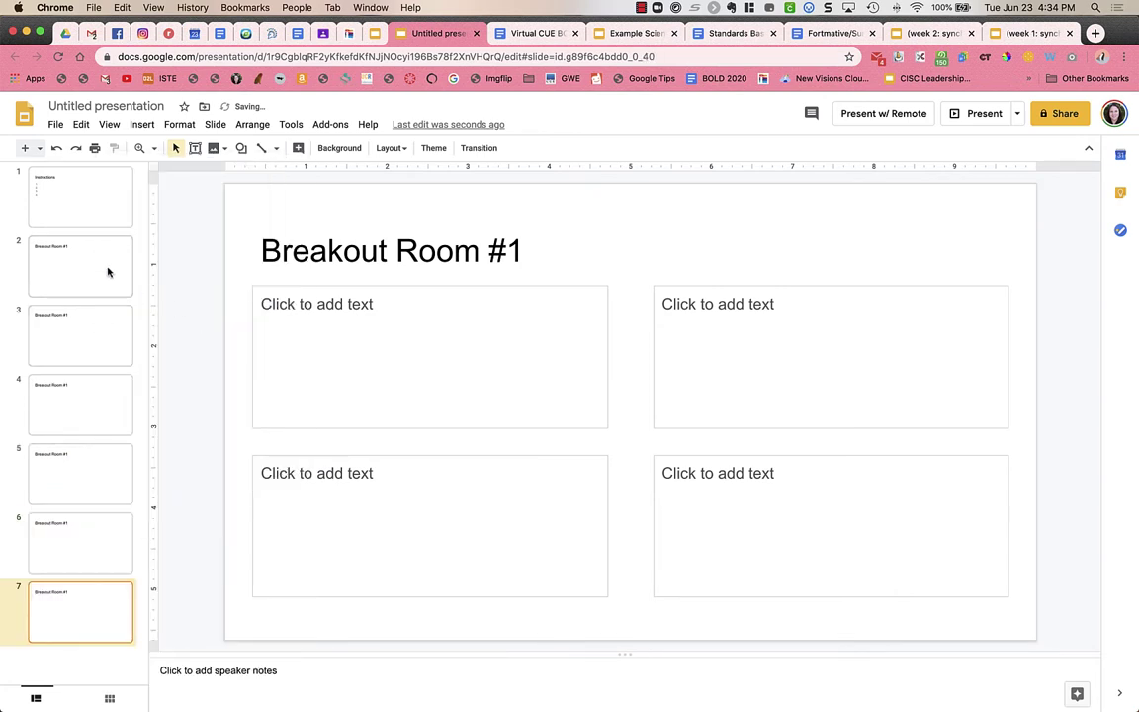
Place the caret after '#1' in slide 3's title, ready to renumber it
{"action": "left_click", "coordinate": [109, 267]}
{"action": "left_click", "coordinate": [87, 315]}
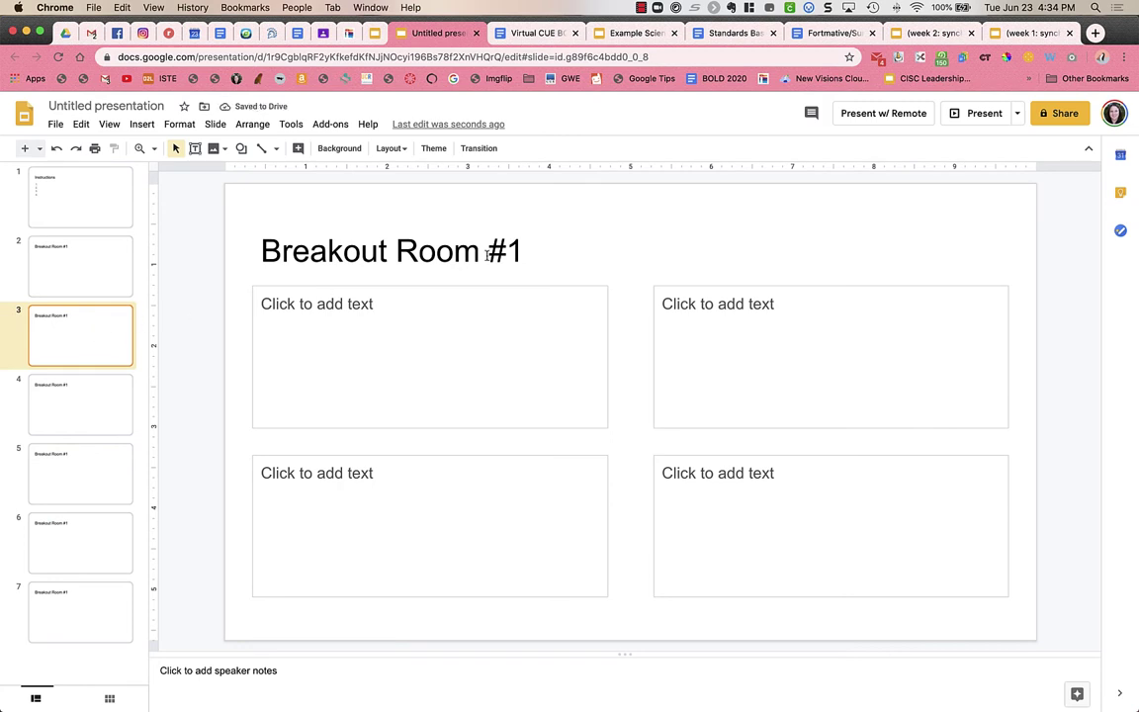
{"action": "left_click", "coordinate": [487, 254]}
{"action": "left_click", "coordinate": [525, 253]}
Change the titles of slides 3 and 4 to Breakout Room #2 and #3
{"action": "key", "text": "BackSpace"}
{"action": "type", "text": "2"}
{"action": "left_click", "coordinate": [96, 381]}
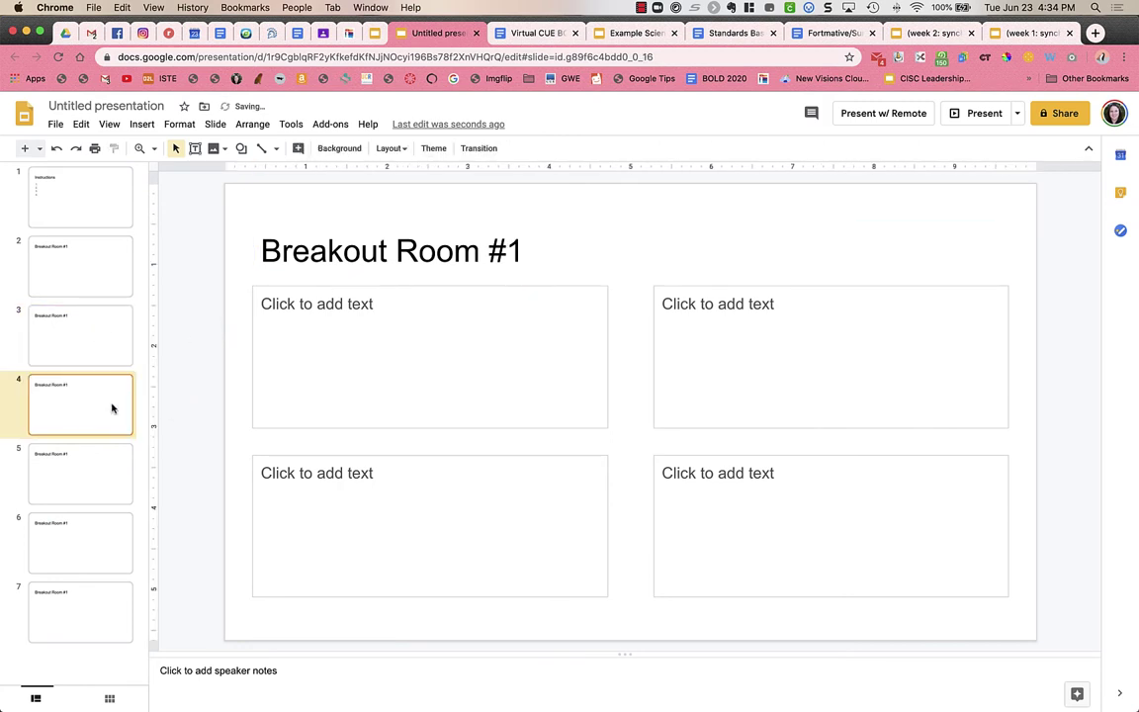
{"action": "left_click", "coordinate": [531, 254]}
{"action": "double_click", "coordinate": [515, 255]}
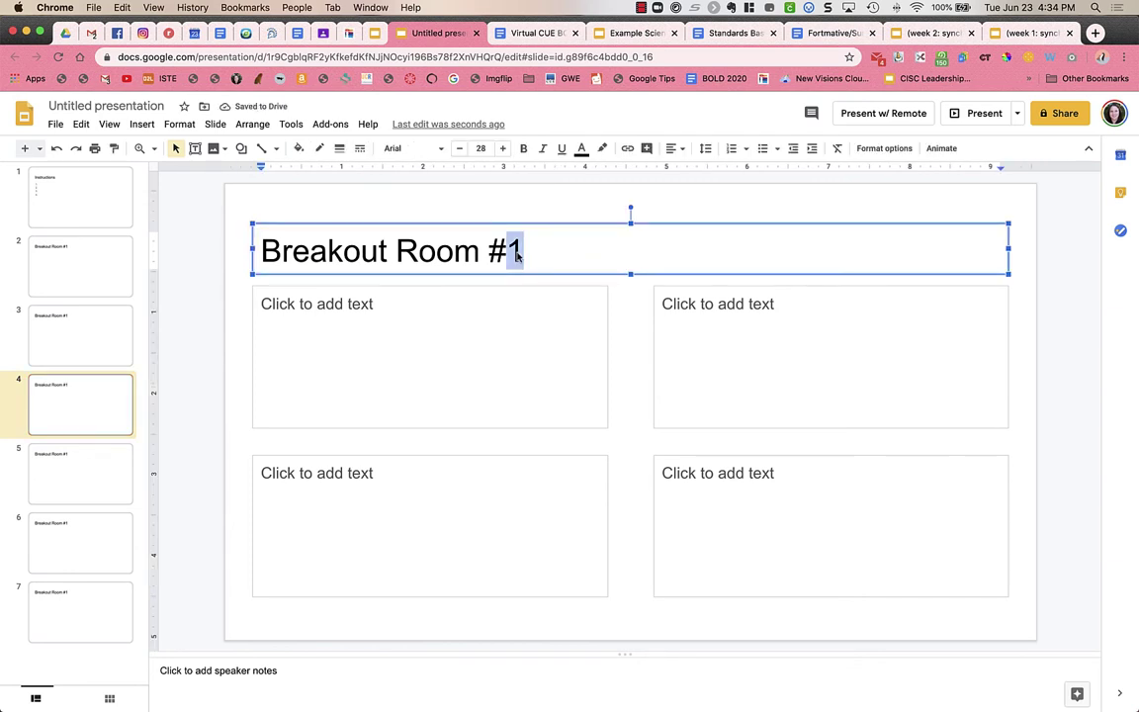
{"action": "type", "text": "3"}
Change slide 5's title to Breakout Room #4
{"action": "left_click", "coordinate": [89, 489]}
{"action": "left_click", "coordinate": [540, 255]}
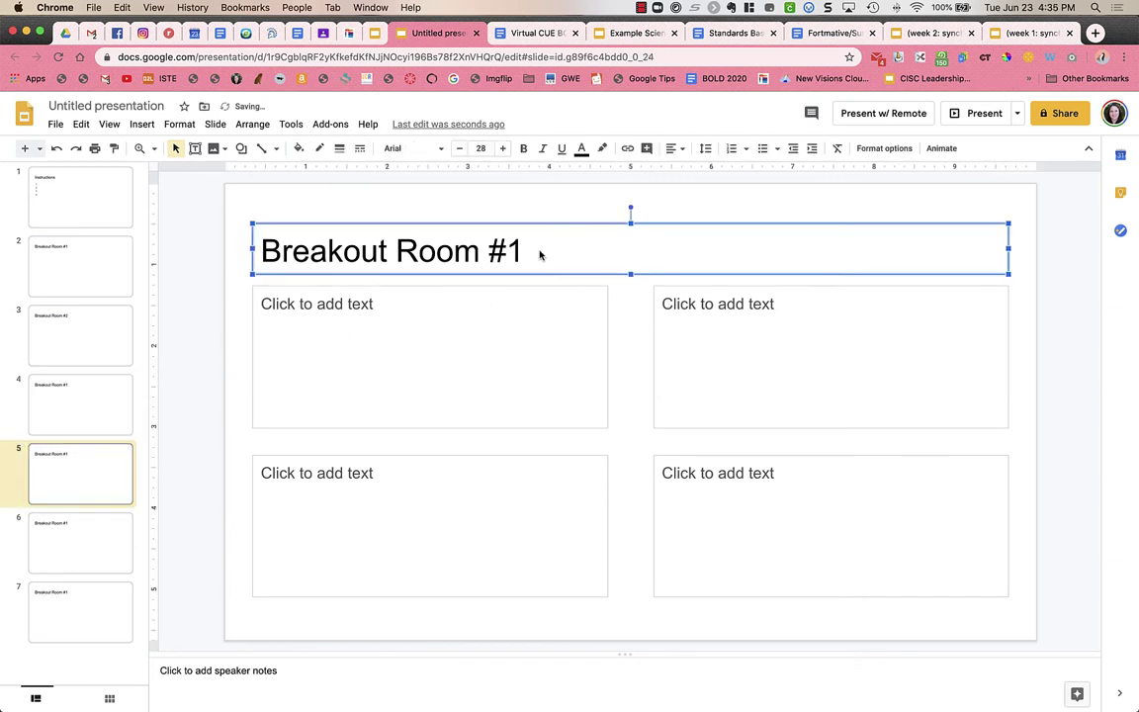
{"action": "left_click", "coordinate": [540, 255]}
{"action": "type", "text": "===="}
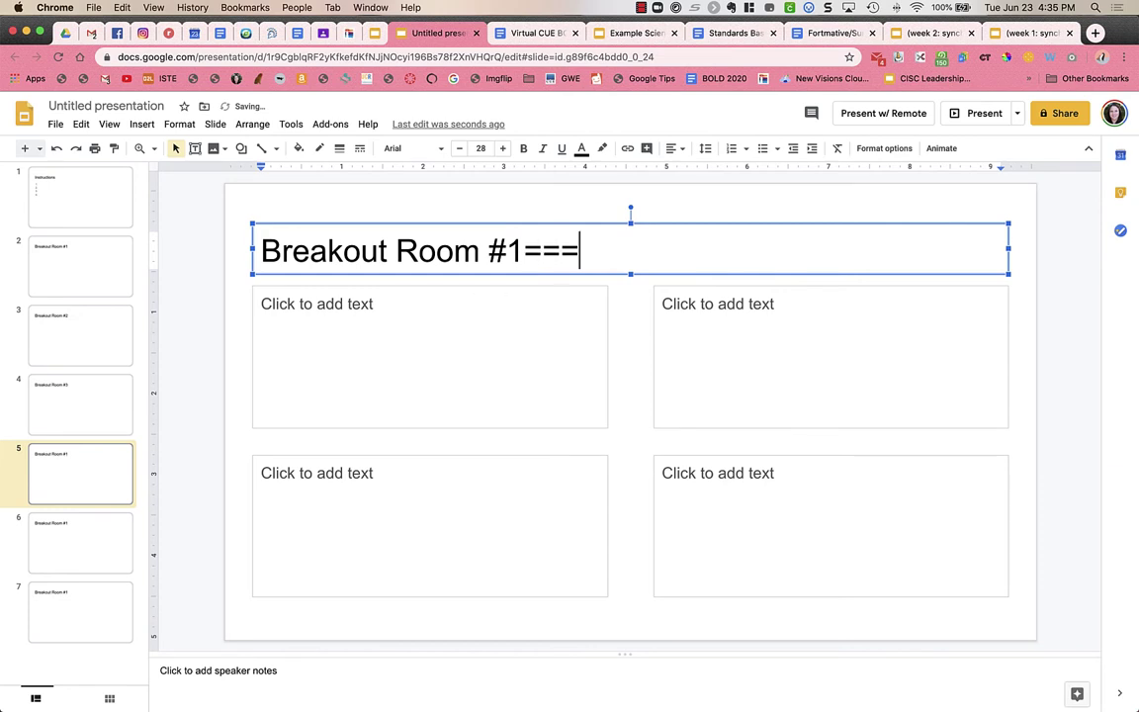
{"action": "key", "text": "BackSpace"}
{"action": "key", "text": "BackSpace"}
{"action": "key", "text": "BackSpace"}
{"action": "key", "text": "BackSpace"}
{"action": "key", "text": "BackSpace"}
{"action": "type", "text": "4"}
Change the titles of slides 6 and 7 to Breakout Room #5 and #6
{"action": "left_click", "coordinate": [87, 543]}
{"action": "double_click", "coordinate": [522, 250]}
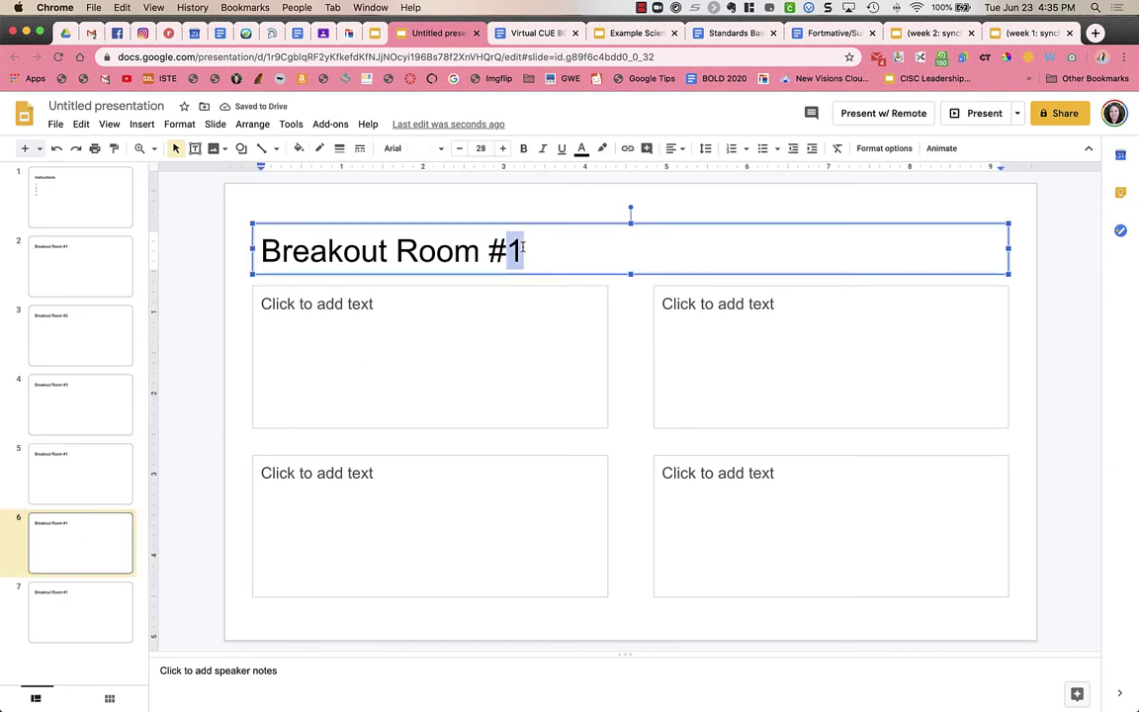
{"action": "type", "text": "5"}
{"action": "left_click", "coordinate": [104, 603]}
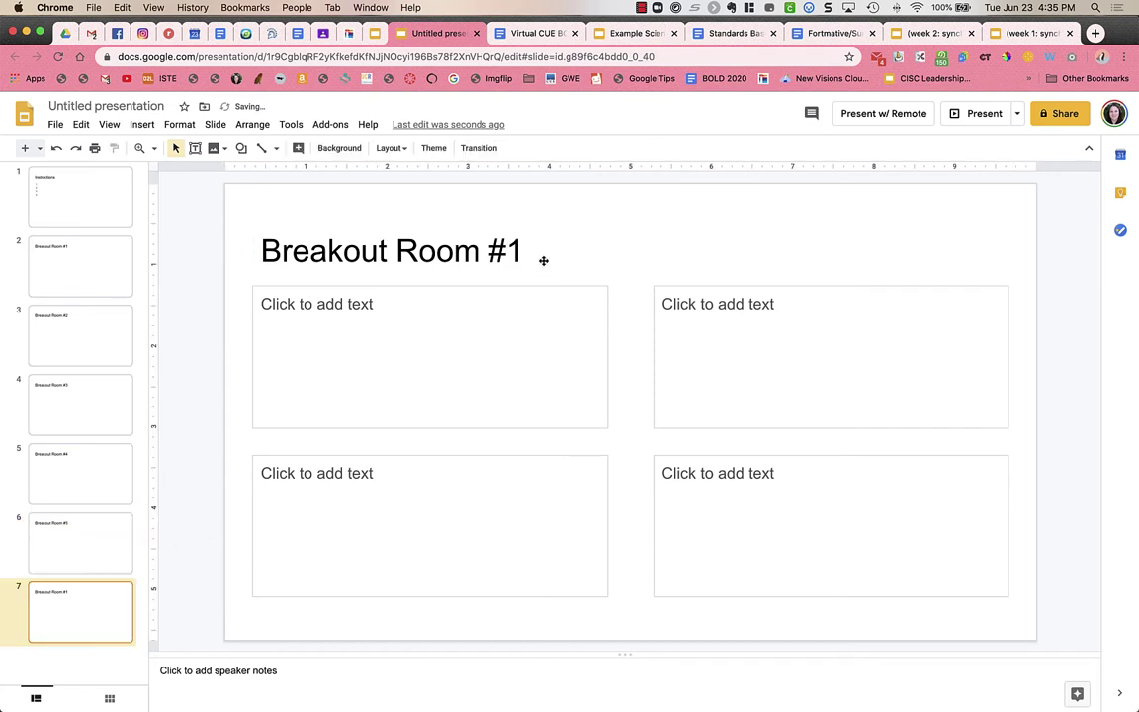
{"action": "double_click", "coordinate": [514, 252]}
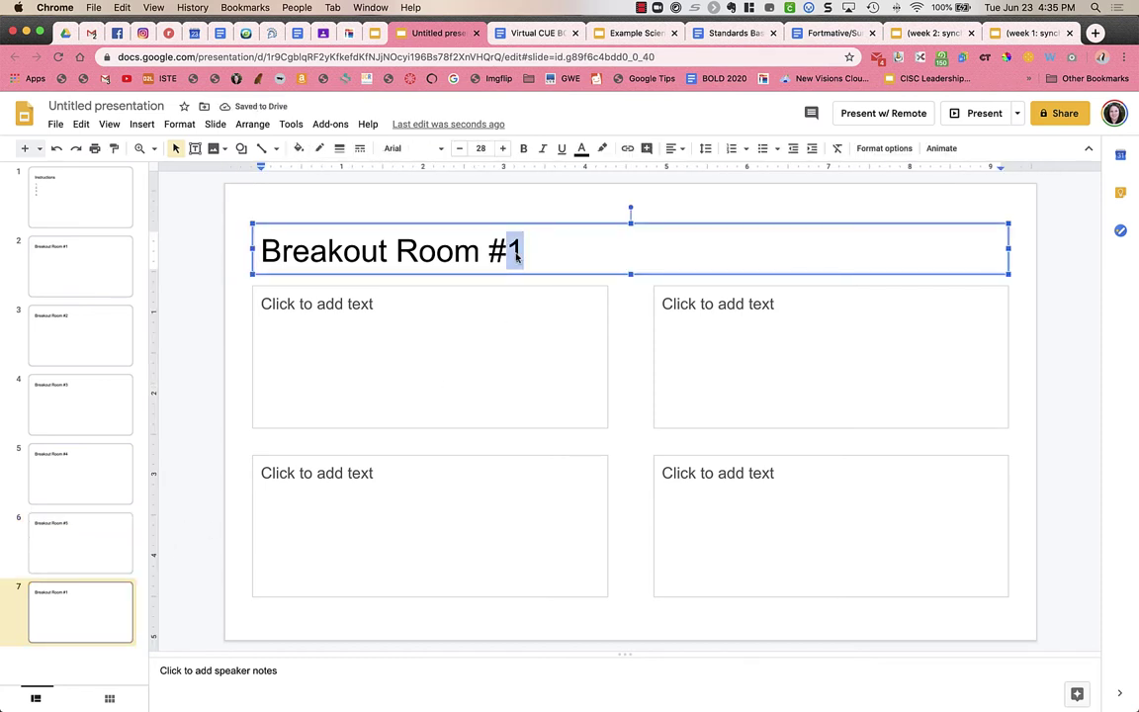
{"action": "type", "text": "6"}
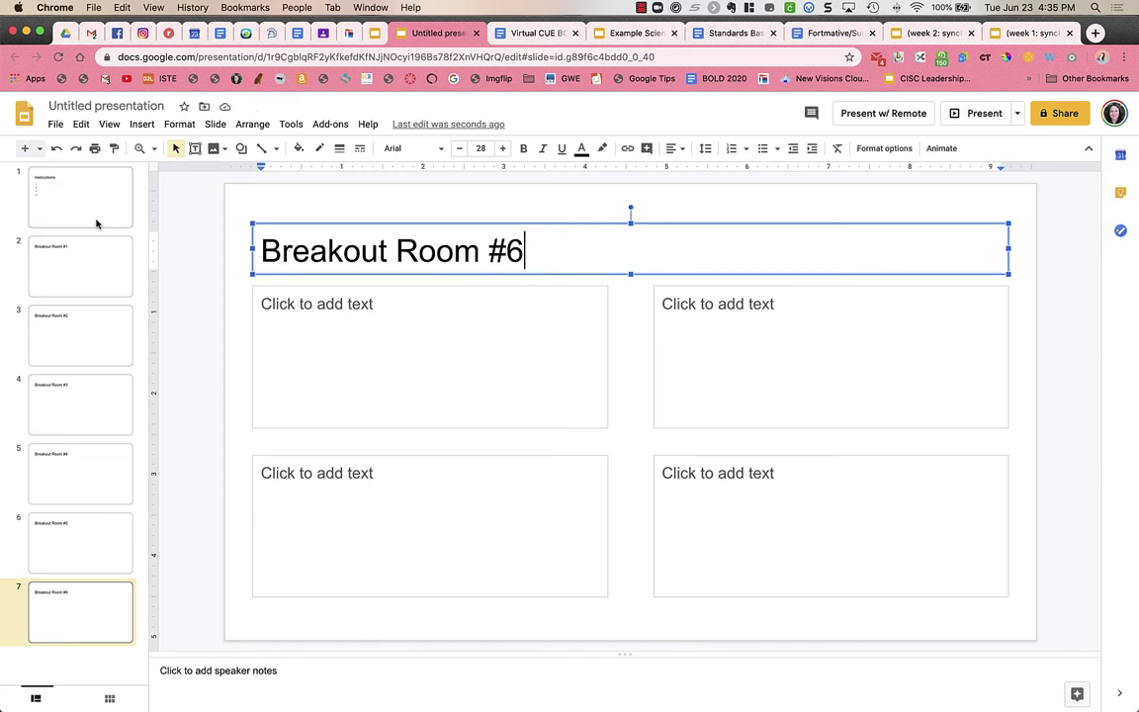
{"action": "left_click", "coordinate": [210, 246]}
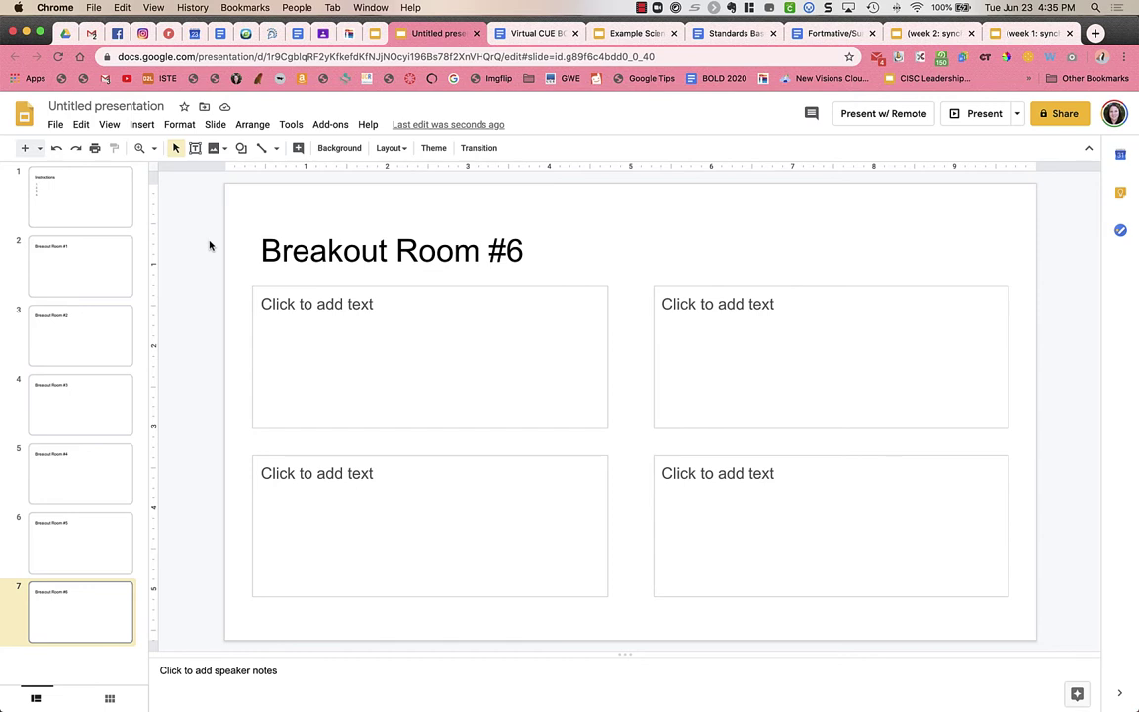
Replace 'Untitled presentation' with 'Breakout Room Task' as the presentation name
{"action": "left_click", "coordinate": [91, 107]}
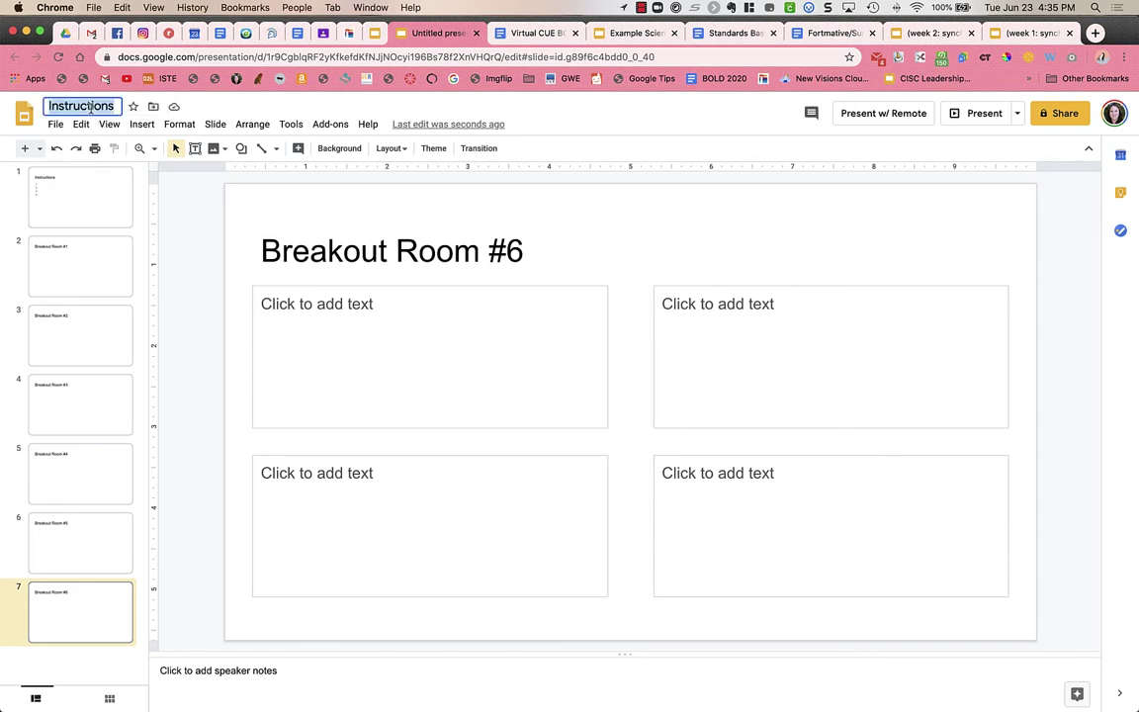
{"action": "key", "text": "BackSpace"}
{"action": "type", "text": "Breakout Room Task"}
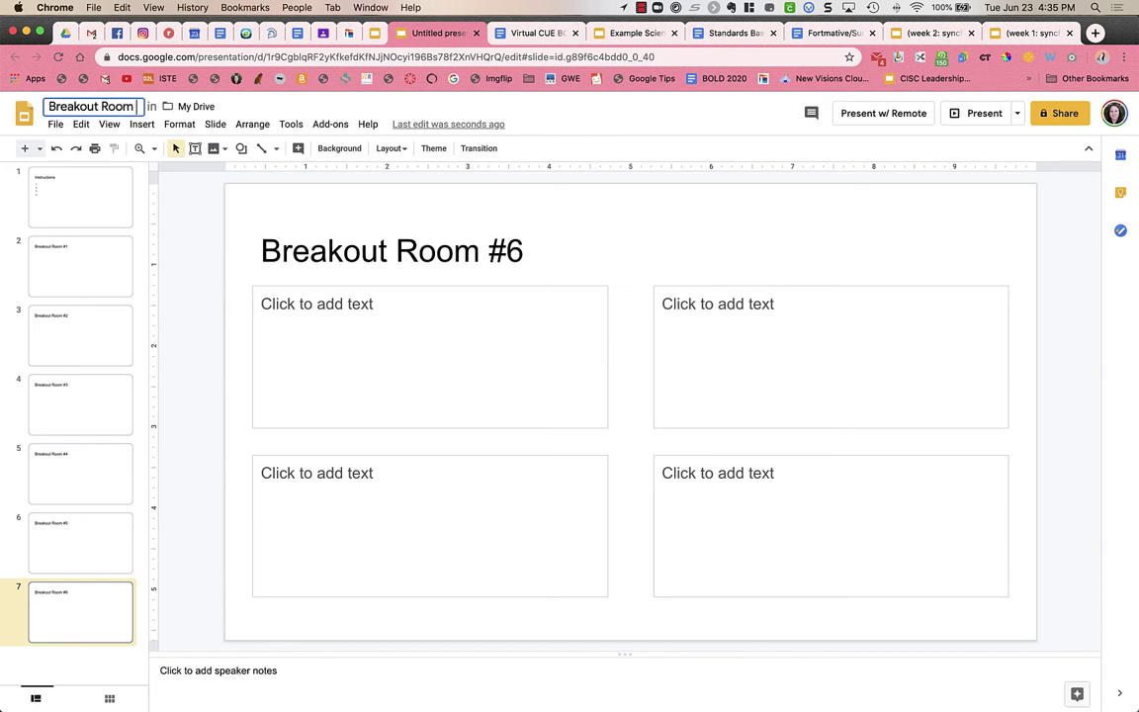
{"action": "left_click", "coordinate": [202, 235]}
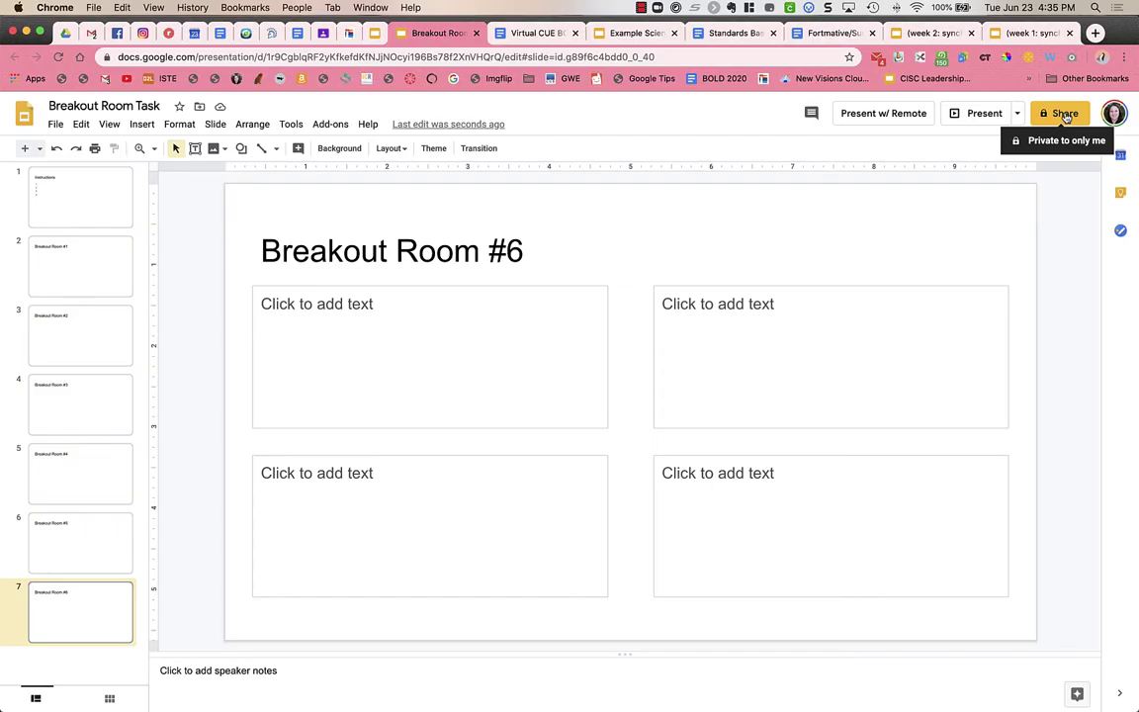
Open the Share dialog and display the link-access choices, currently set to Restricted
{"action": "left_click", "coordinate": [1066, 117]}
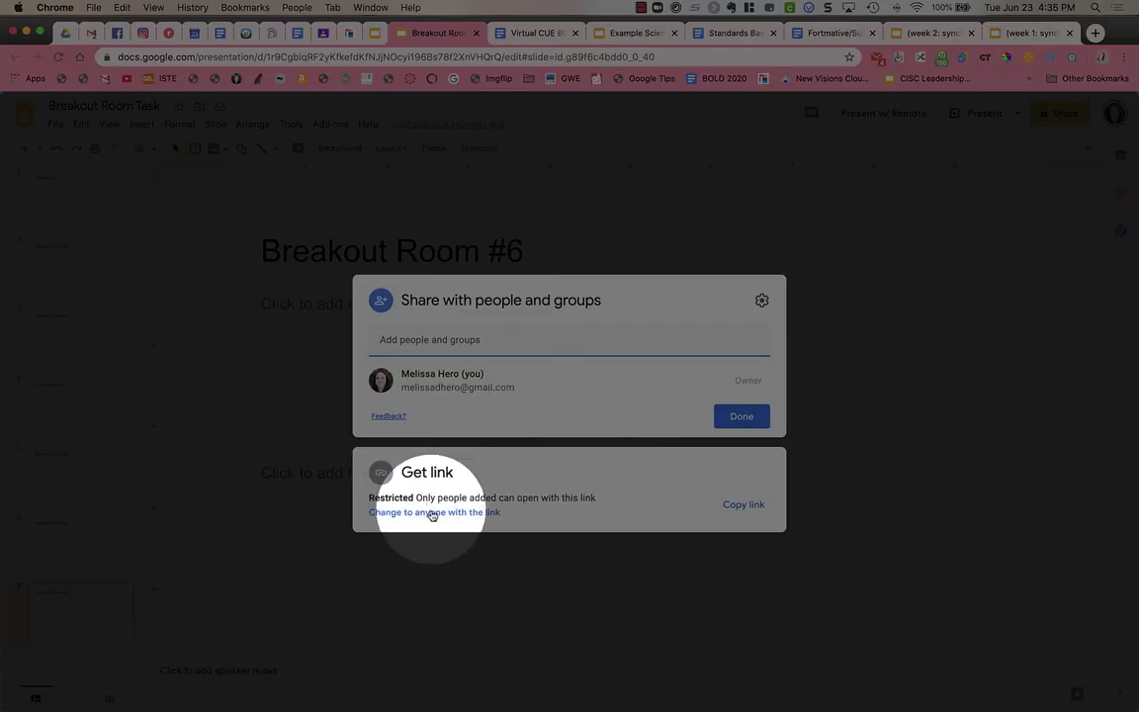
{"action": "left_click", "coordinate": [432, 513]}
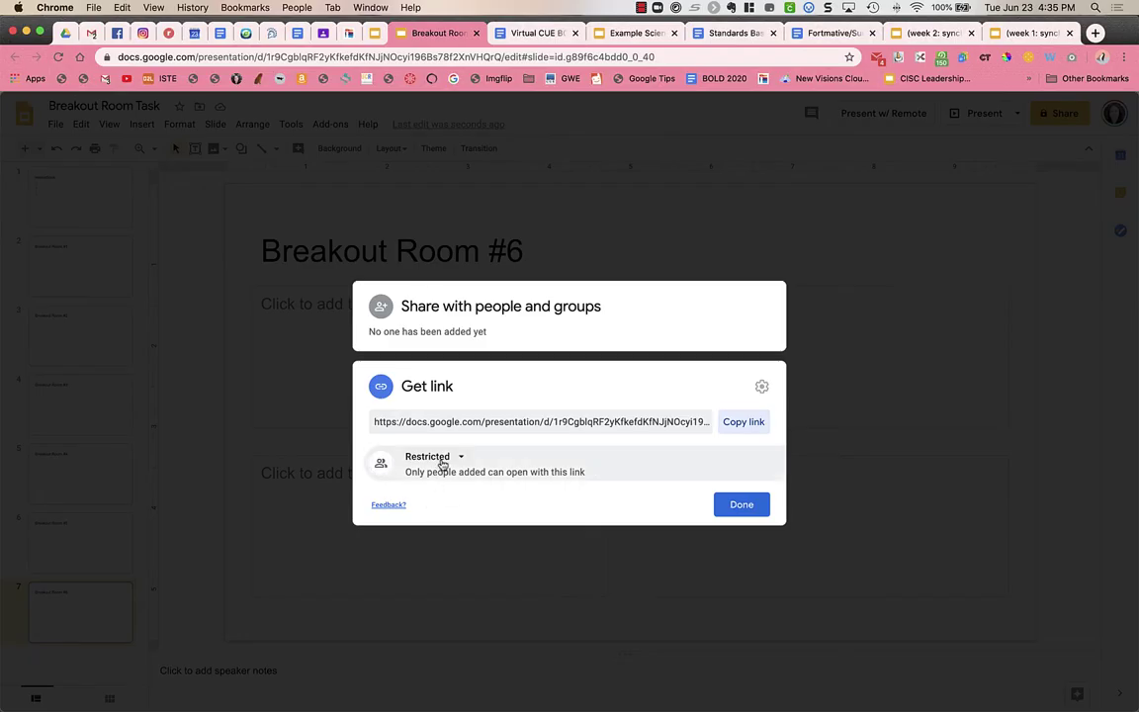
{"action": "left_click", "coordinate": [442, 460]}
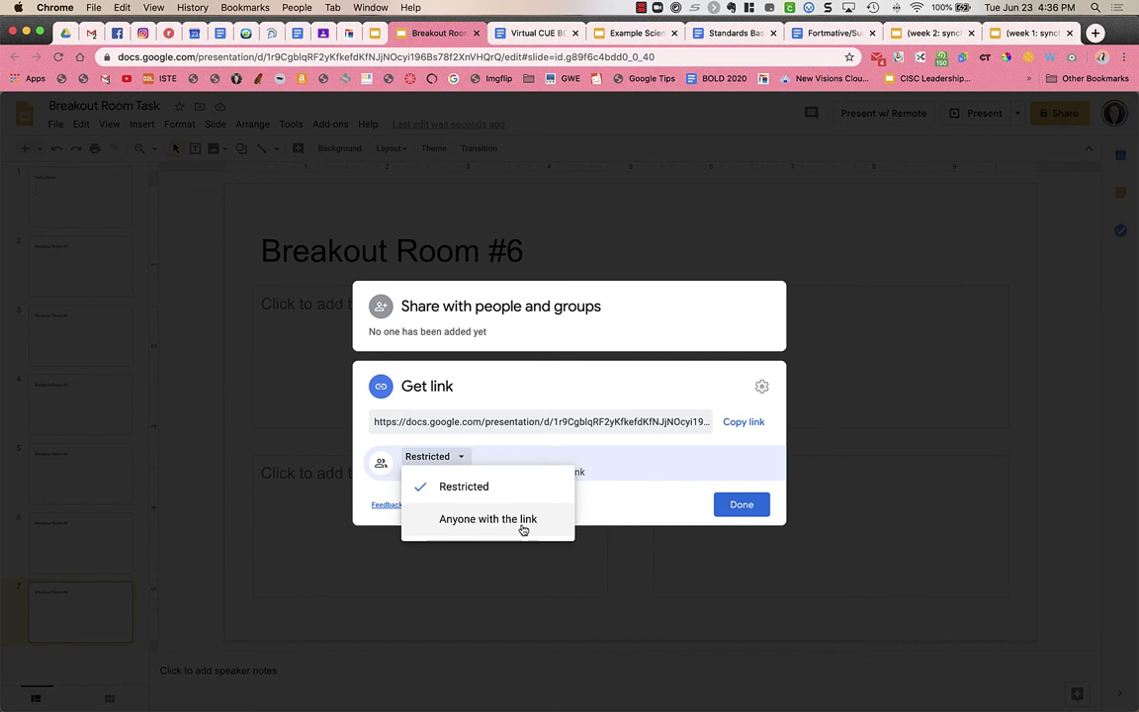
Give anyone with the link Editor access to the deck and copy its share link
{"action": "left_click", "coordinate": [524, 530]}
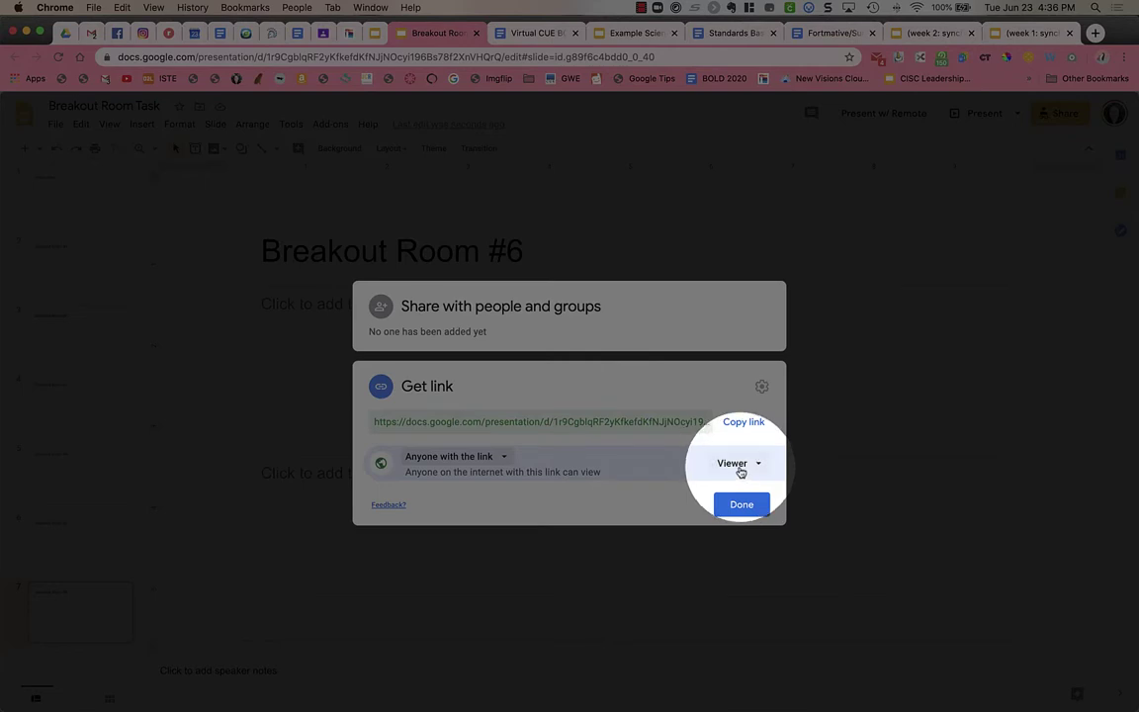
{"action": "left_click", "coordinate": [743, 469]}
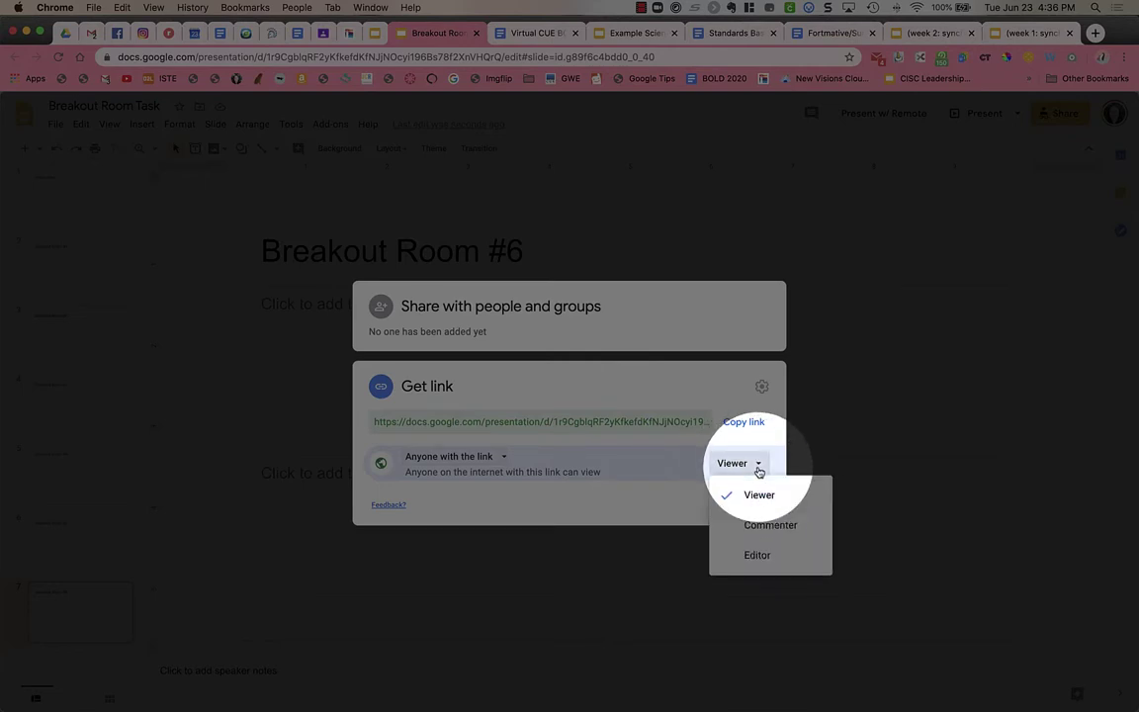
{"action": "left_click", "coordinate": [762, 563]}
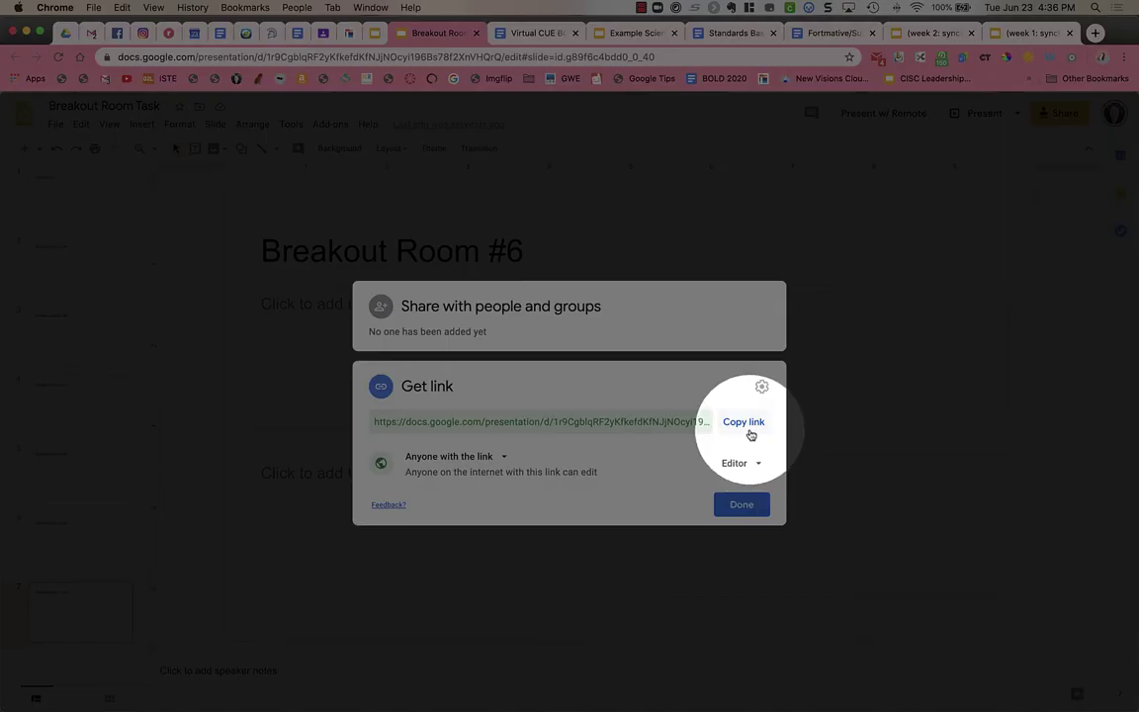
{"action": "left_click", "coordinate": [749, 432]}
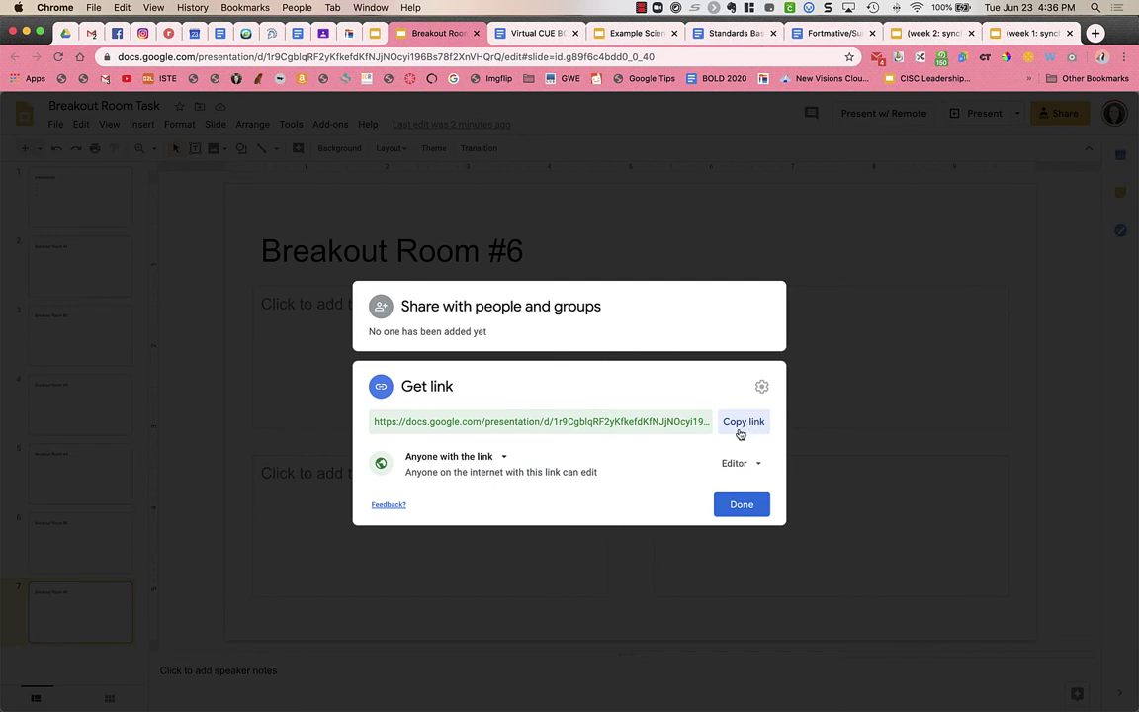
{"action": "left_click", "coordinate": [740, 504]}
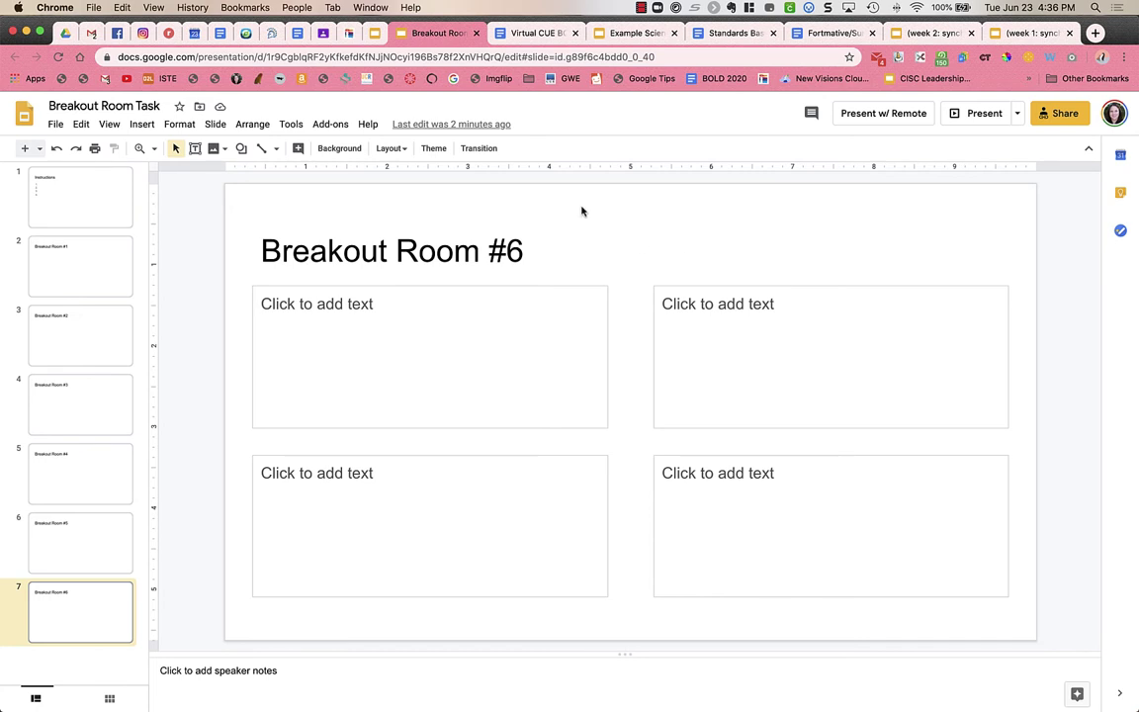
Start a Zoom meeting with video from the menu-bar Zoom icon
{"action": "left_click", "coordinate": [657, 8]}
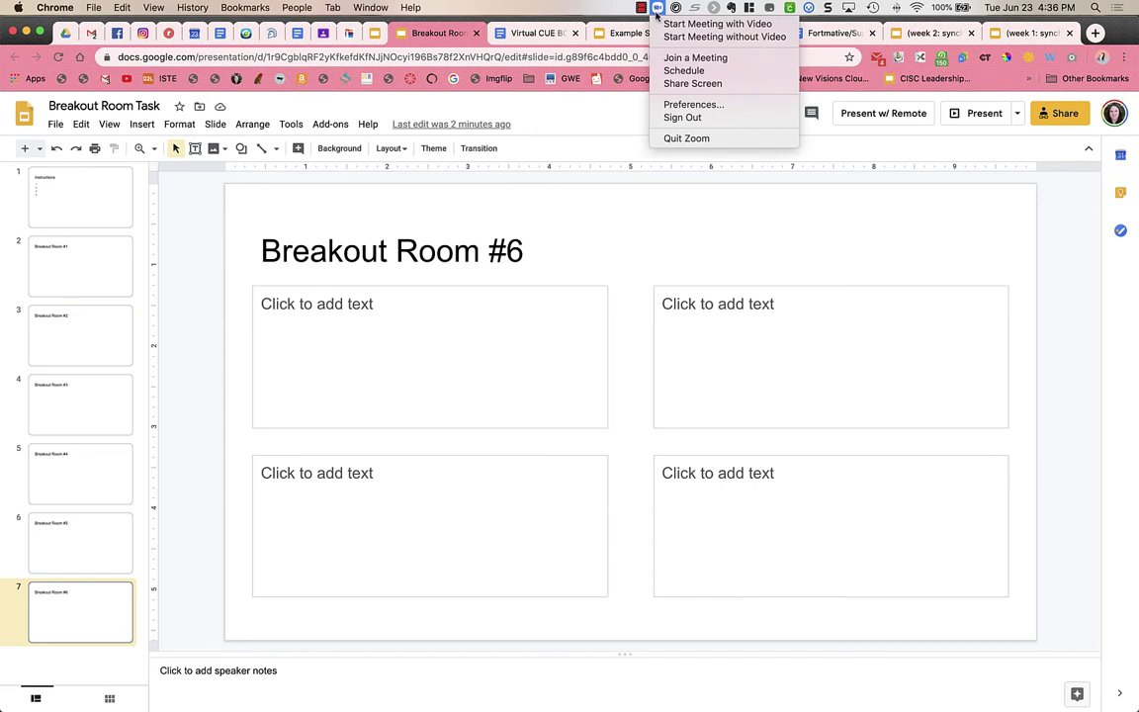
{"action": "left_click", "coordinate": [669, 24]}
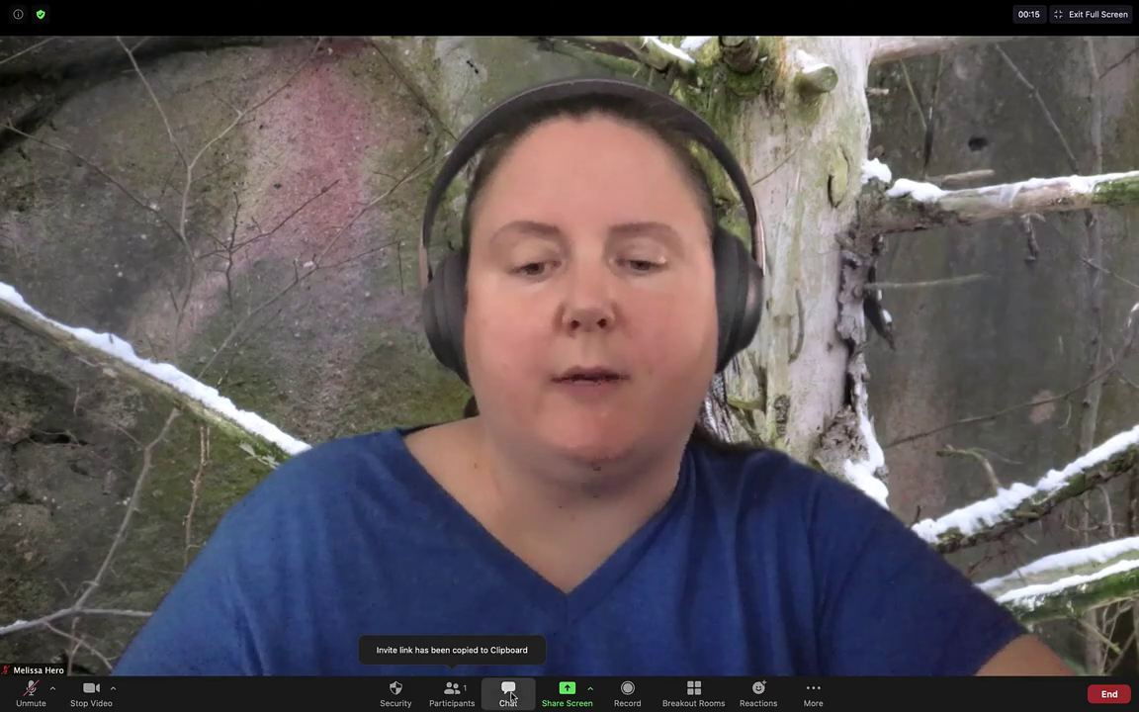
Send 'Link to Breakout Slides:' plus the pasted slides link to everyone in meeting chat
{"action": "left_click", "coordinate": [508, 692]}
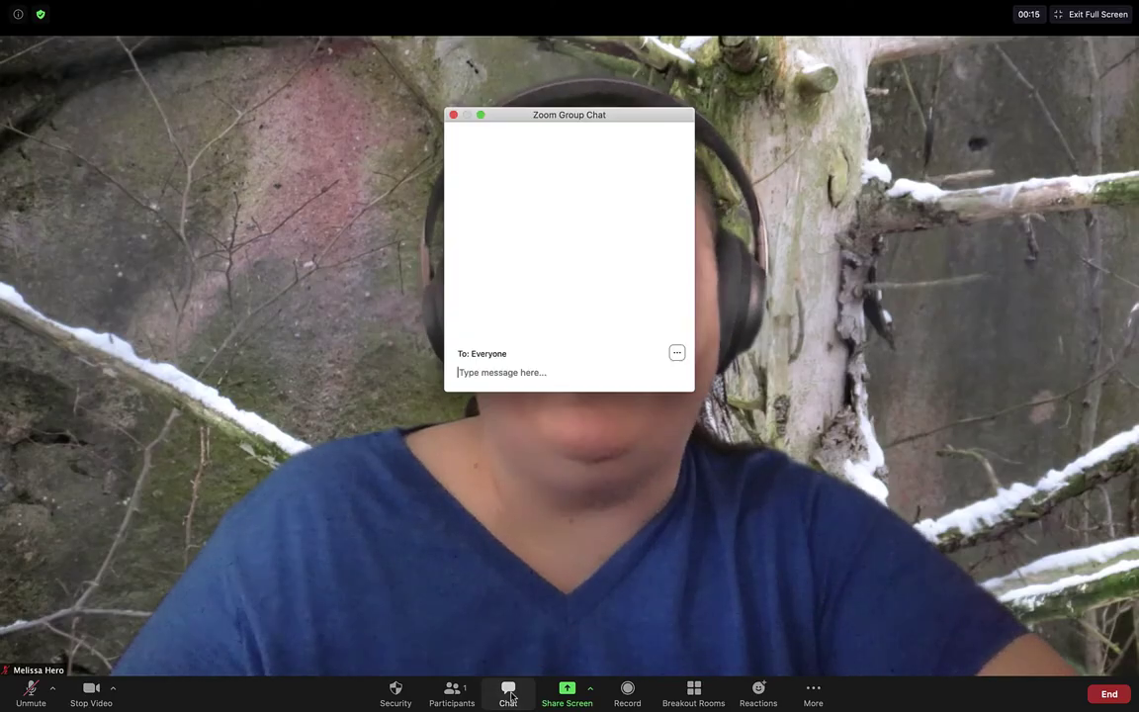
{"action": "left_click", "coordinate": [525, 372]}
{"action": "type", "text": "Link to Breakout Slides:"}
{"action": "key", "text": "super+v"}
{"action": "key", "text": "Return"}
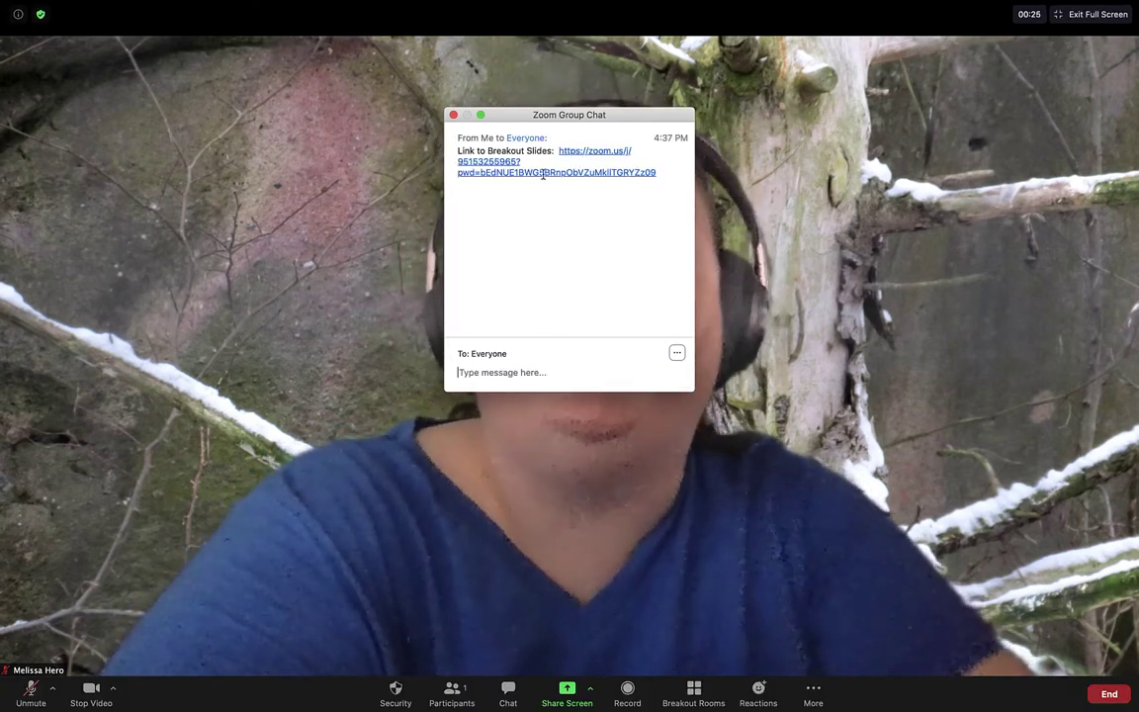
{"action": "left_click", "coordinate": [453, 115]}
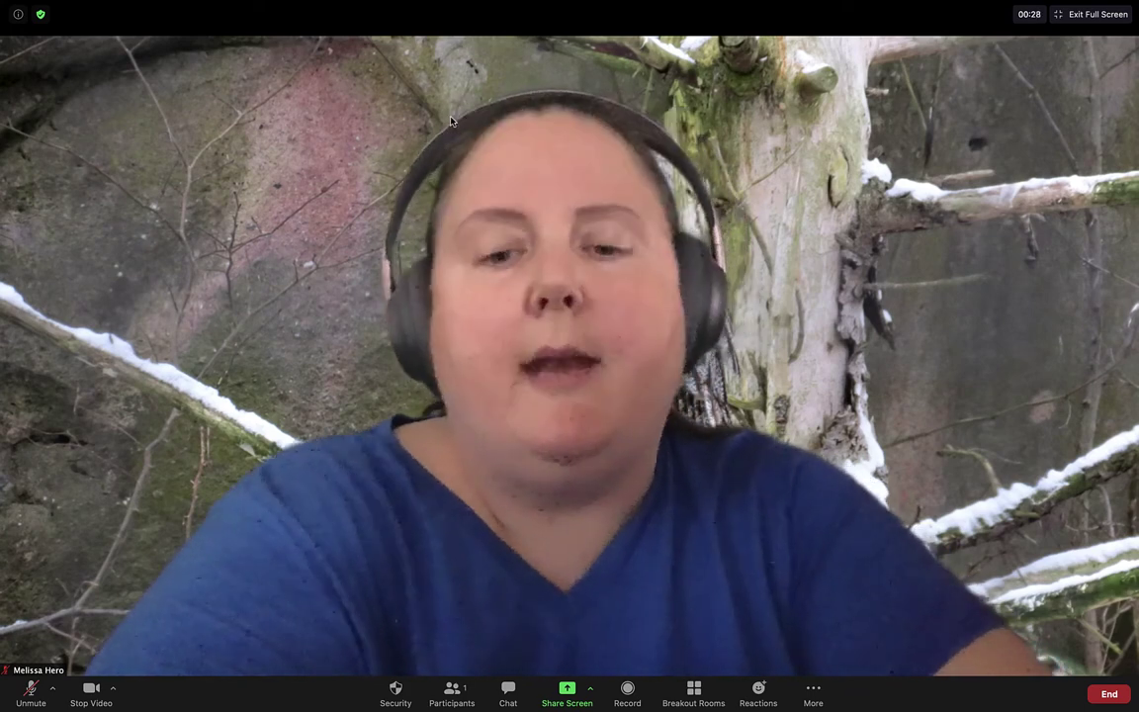
Create 6 breakout rooms with automatic participant assignment
{"action": "left_click", "coordinate": [695, 698]}
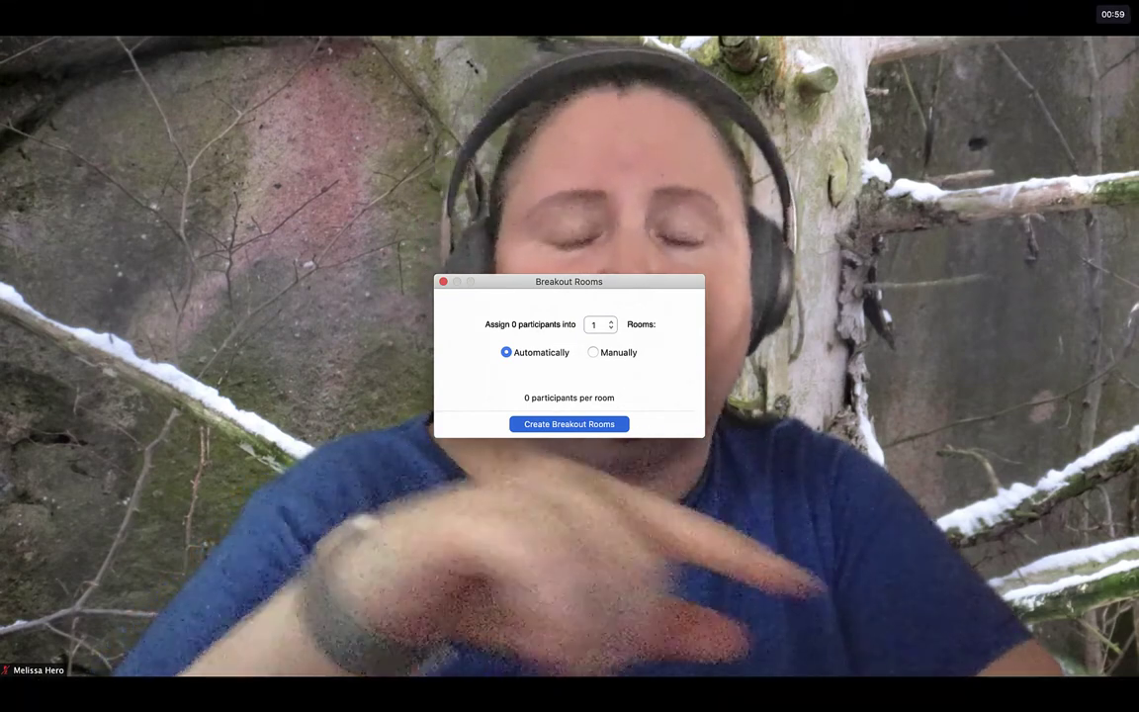
{"action": "left_click", "coordinate": [612, 321]}
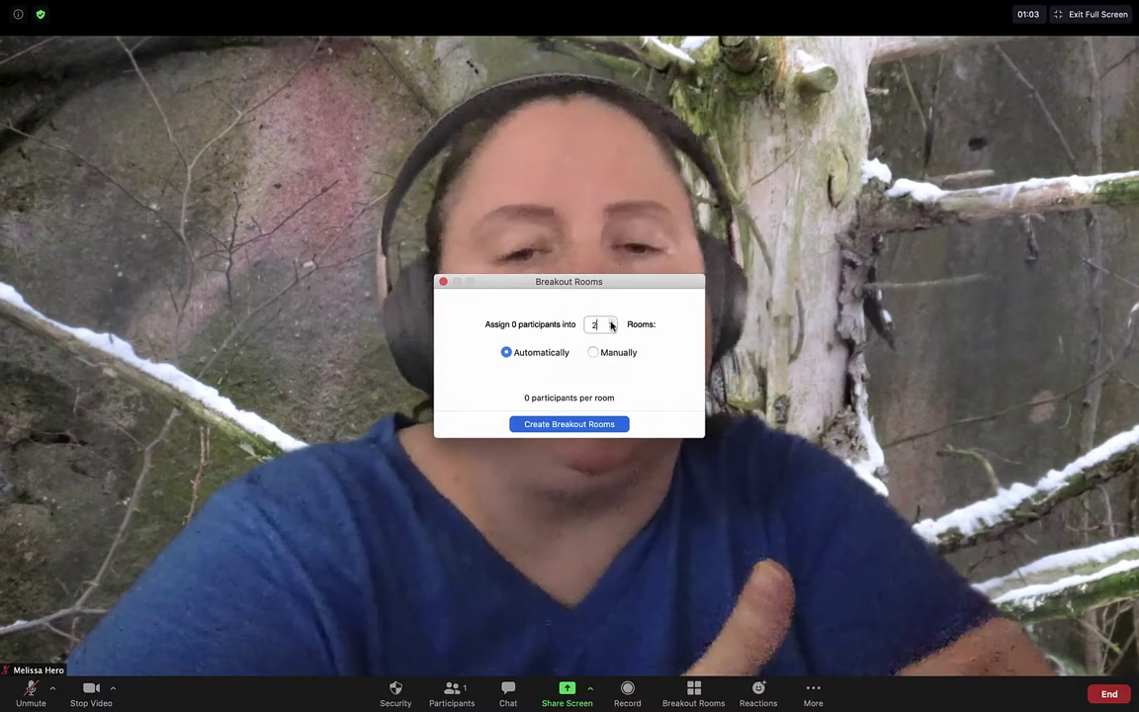
{"action": "left_click", "coordinate": [612, 321]}
{"action": "left_click", "coordinate": [612, 321]}
{"action": "left_click", "coordinate": [612, 321]}
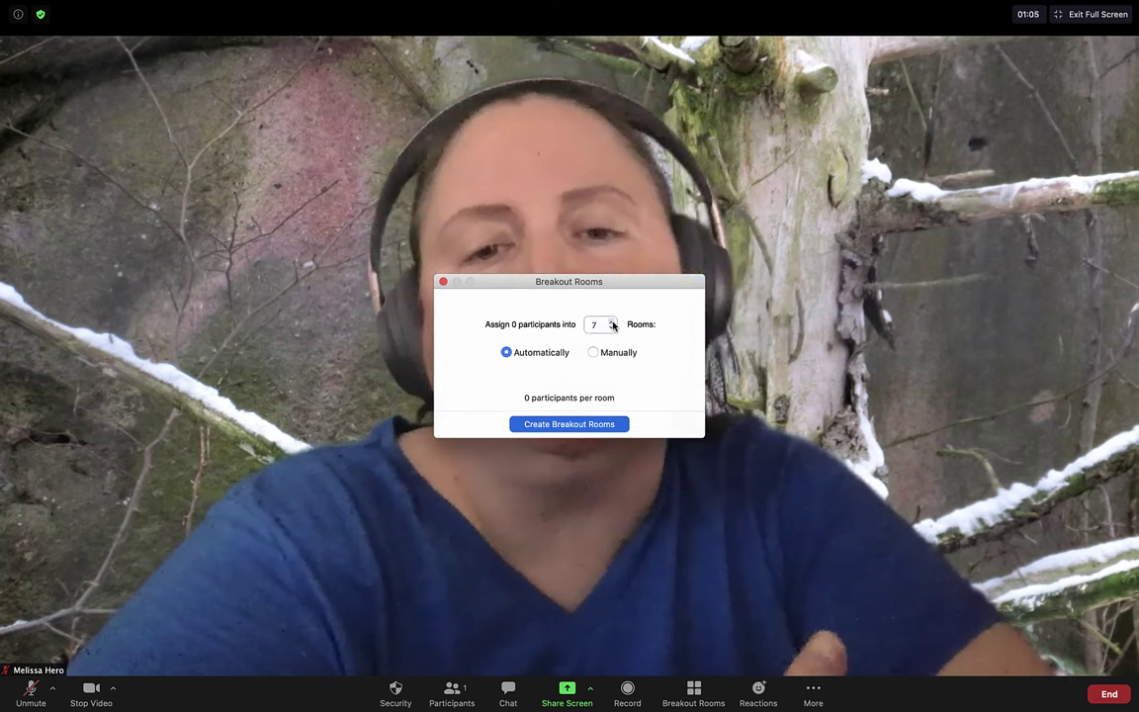
{"action": "left_click", "coordinate": [611, 321]}
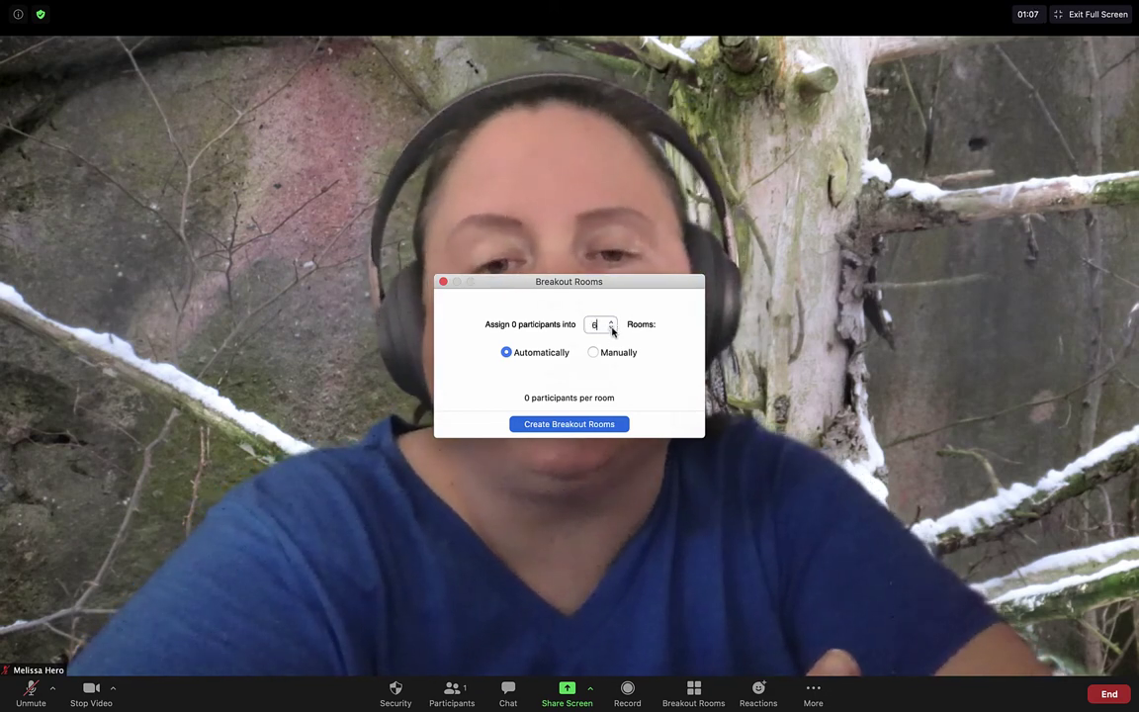
{"action": "left_click", "coordinate": [612, 329]}
{"action": "left_click", "coordinate": [611, 330]}
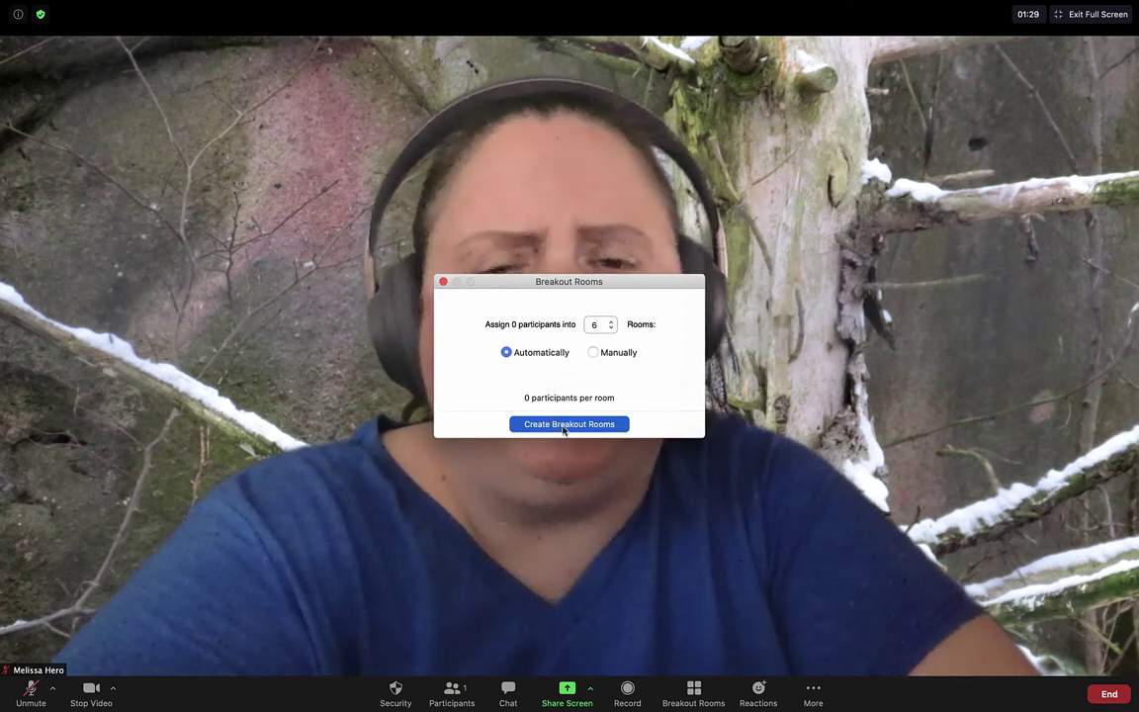
{"action": "left_click", "coordinate": [565, 425]}
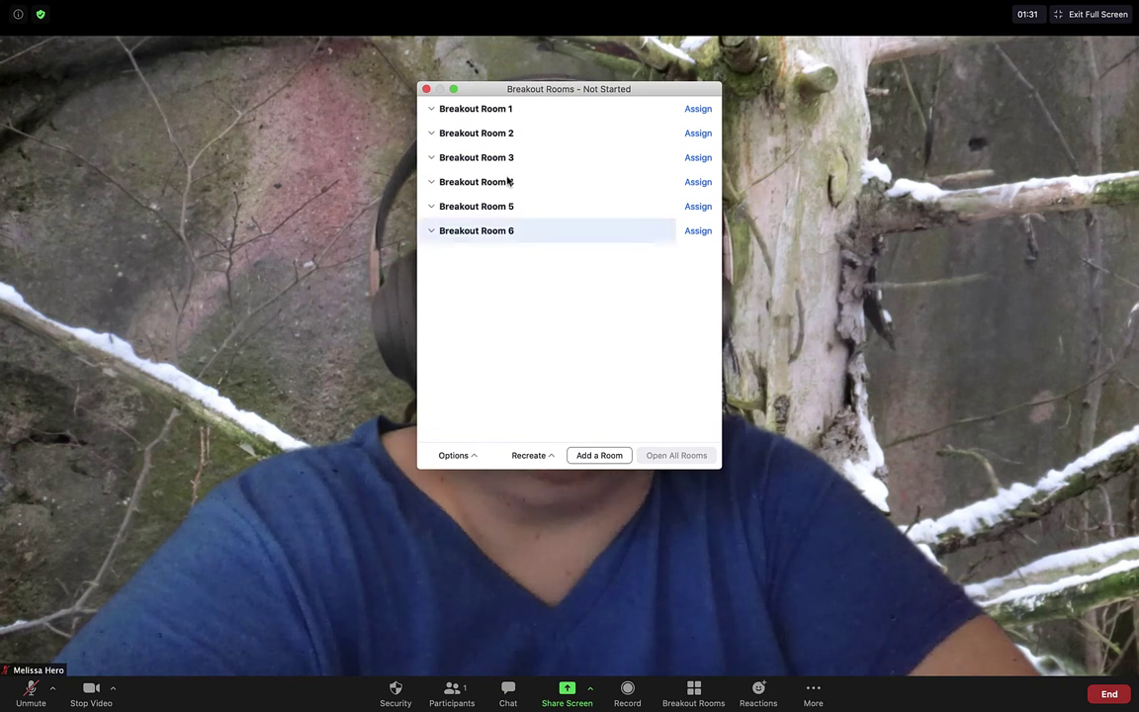
Open the Options settings in the Breakout Rooms window
{"action": "mouse_move", "coordinate": [454, 126]}
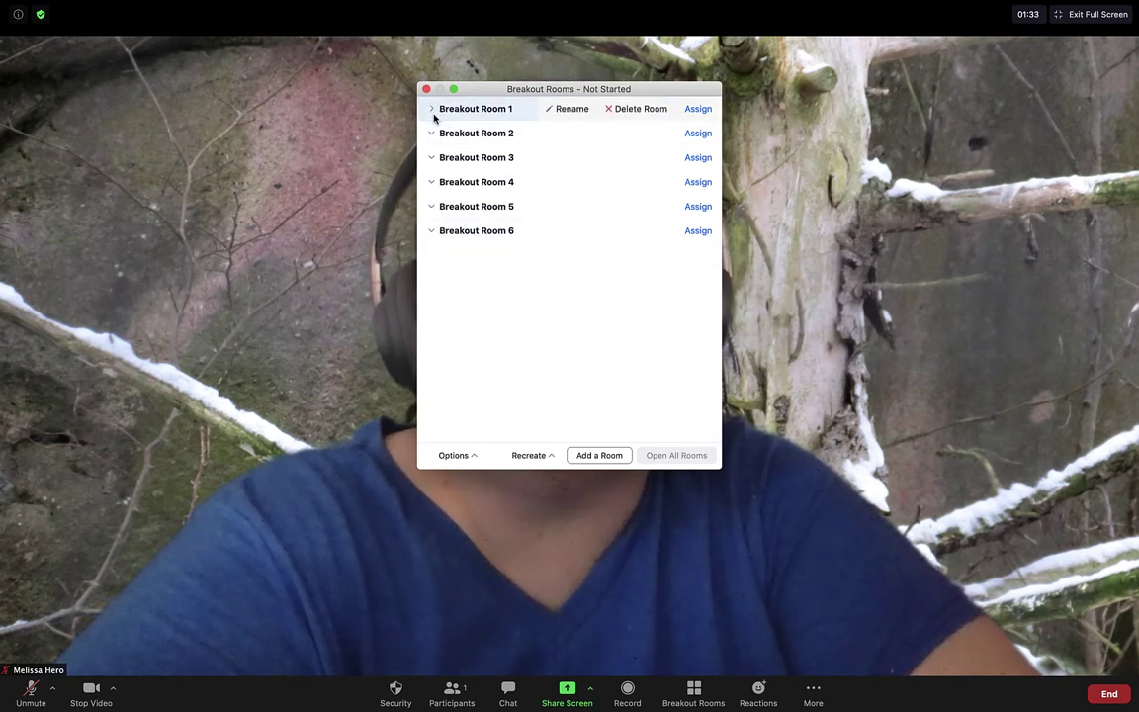
{"action": "mouse_move", "coordinate": [496, 242]}
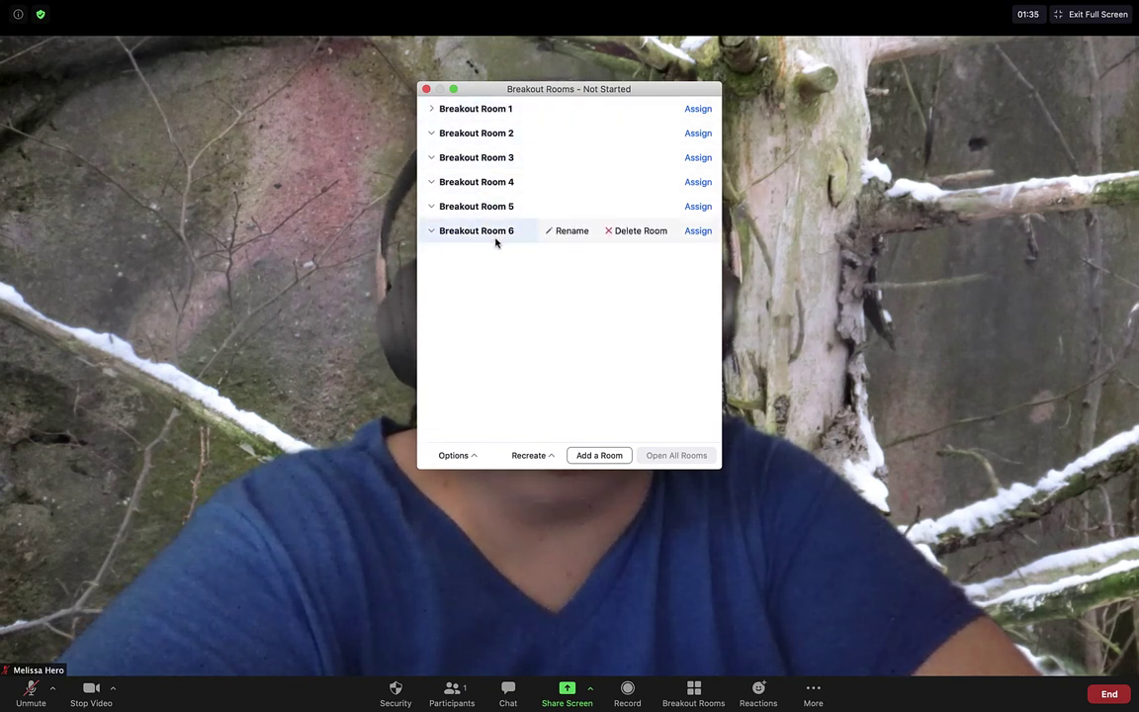
{"action": "mouse_move", "coordinate": [564, 116]}
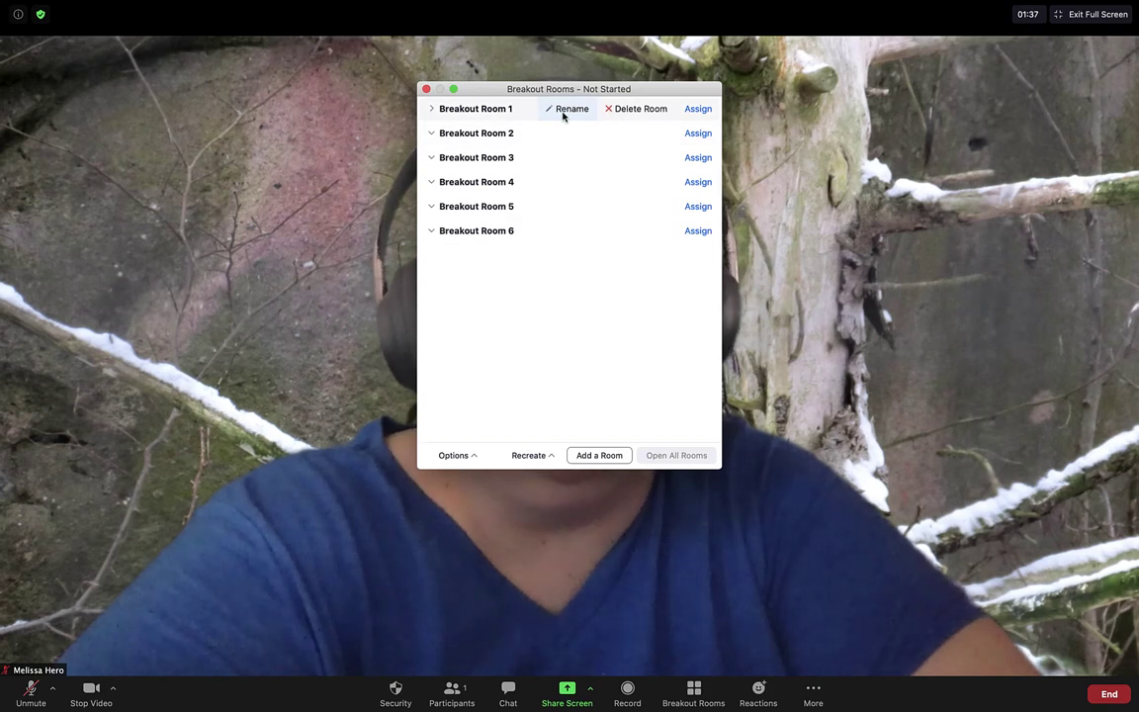
{"action": "mouse_move", "coordinate": [557, 184]}
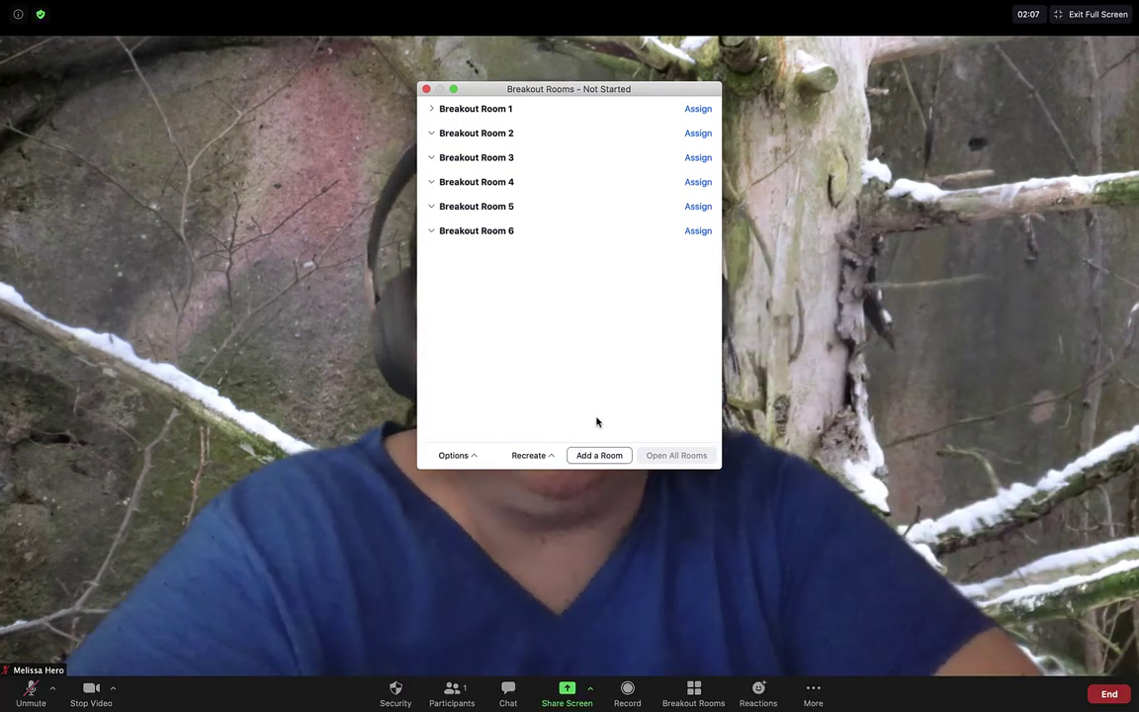
{"action": "left_click", "coordinate": [476, 457]}
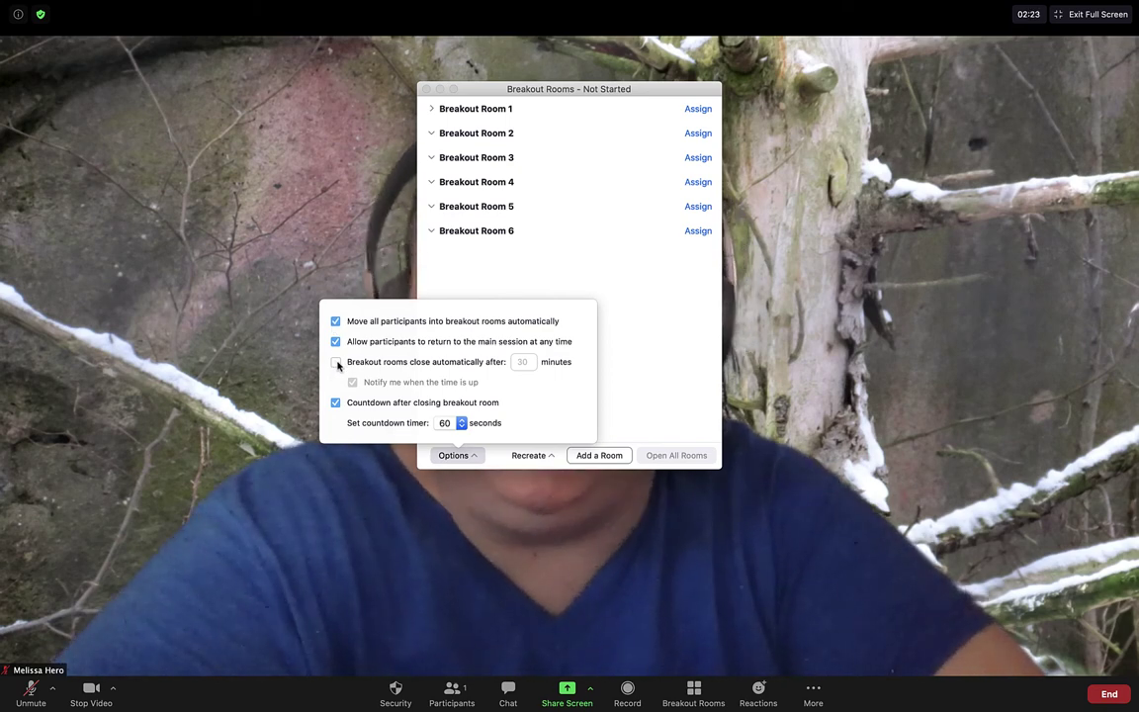
Make breakout rooms close automatically after 5 minutes with a 10-second countdown
{"action": "left_click", "coordinate": [337, 362]}
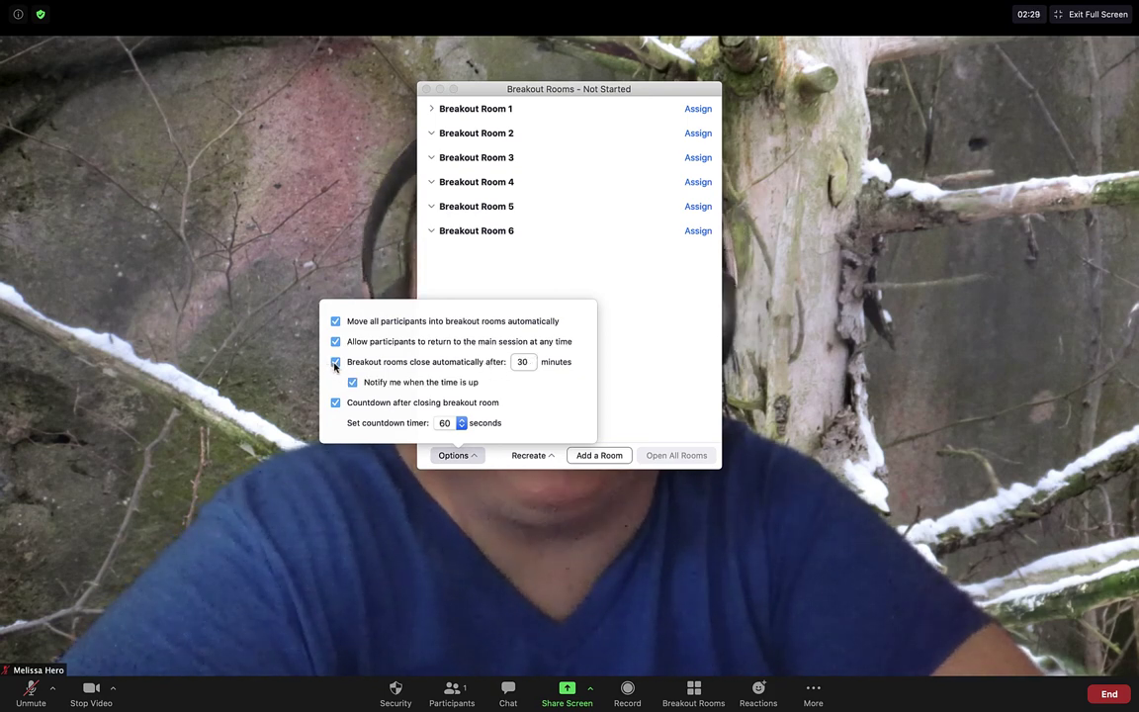
{"action": "double_click", "coordinate": [523, 362]}
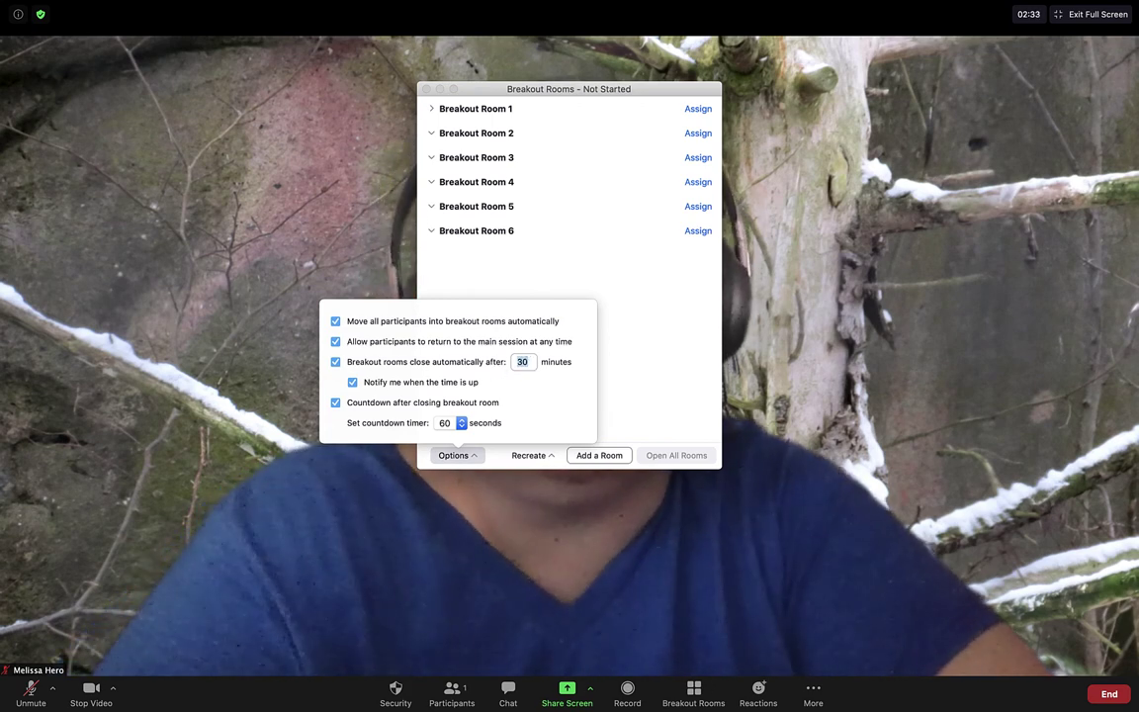
{"action": "type", "text": "5"}
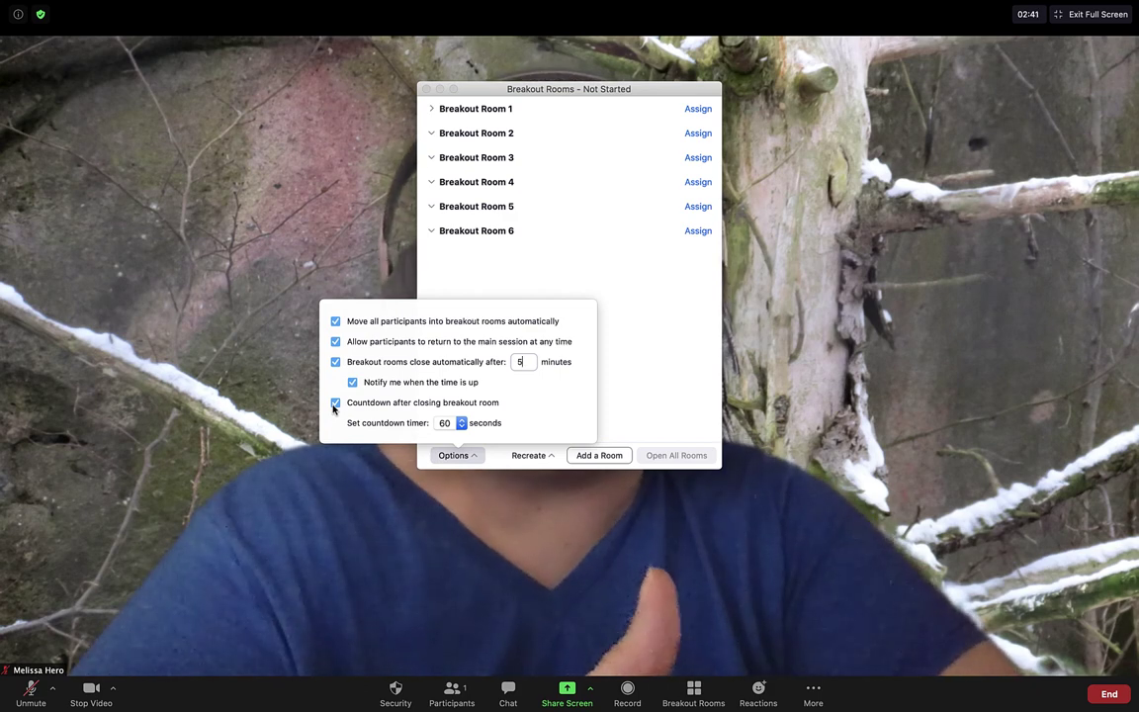
{"action": "left_click", "coordinate": [452, 425]}
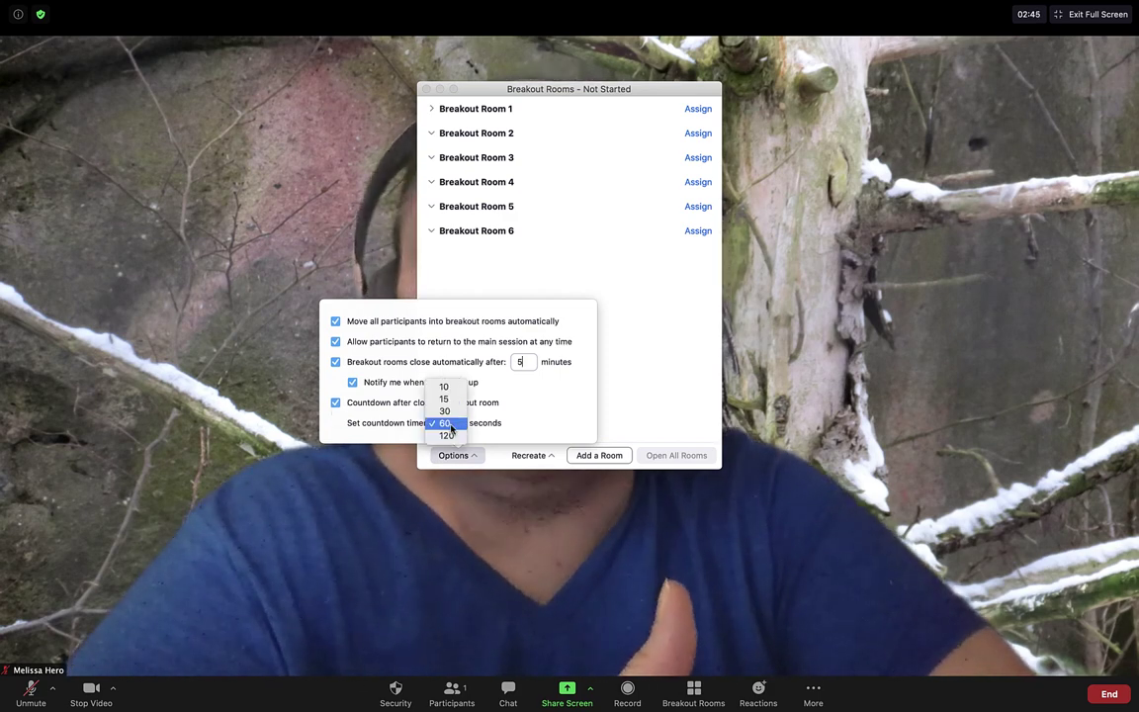
{"action": "left_click", "coordinate": [444, 386]}
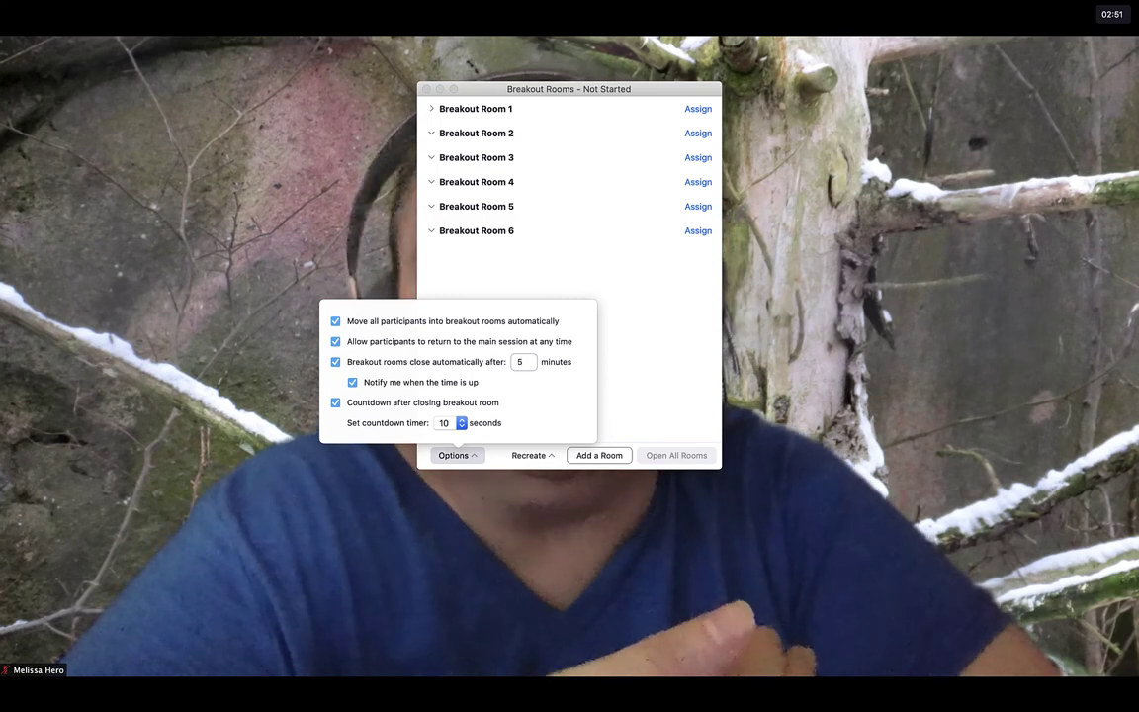
Close the breakout options and end the meeting for all participants
{"action": "left_click", "coordinate": [587, 293]}
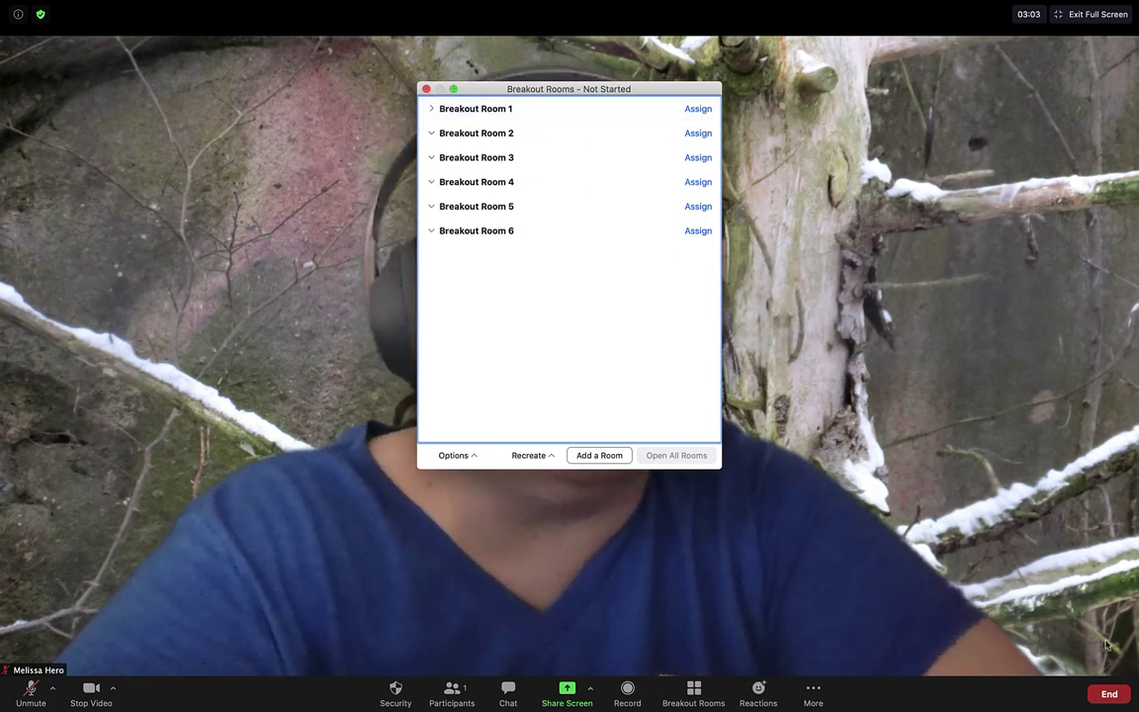
{"action": "left_click", "coordinate": [1109, 694]}
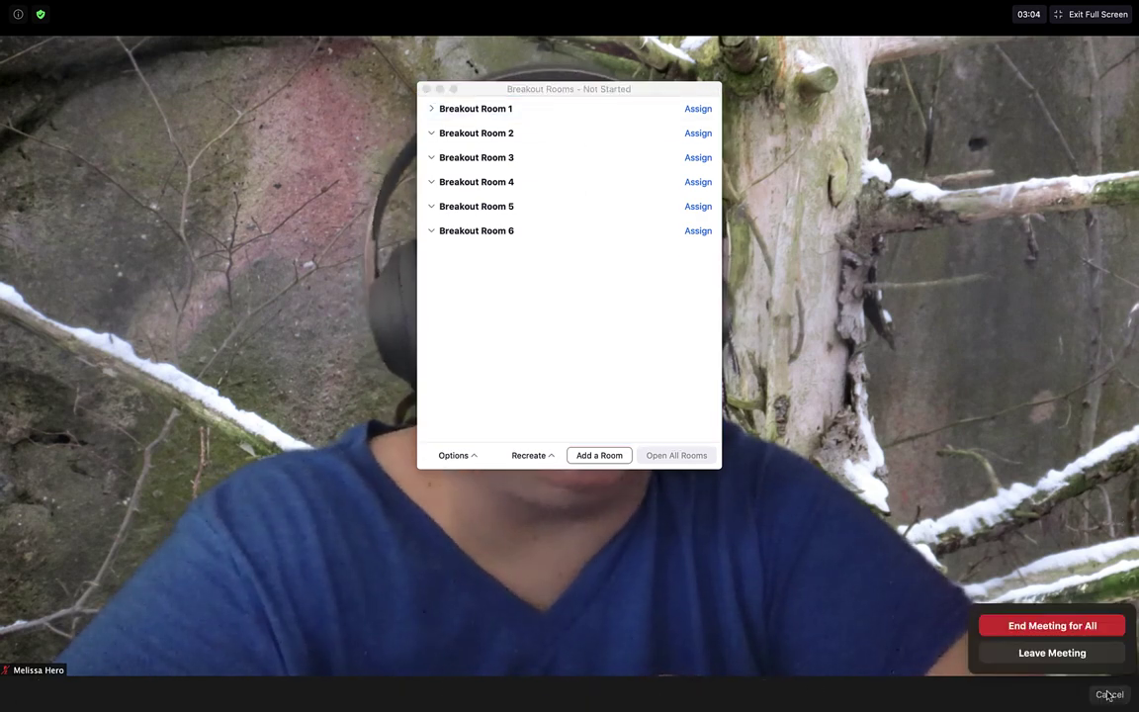
{"action": "left_click", "coordinate": [1054, 633]}
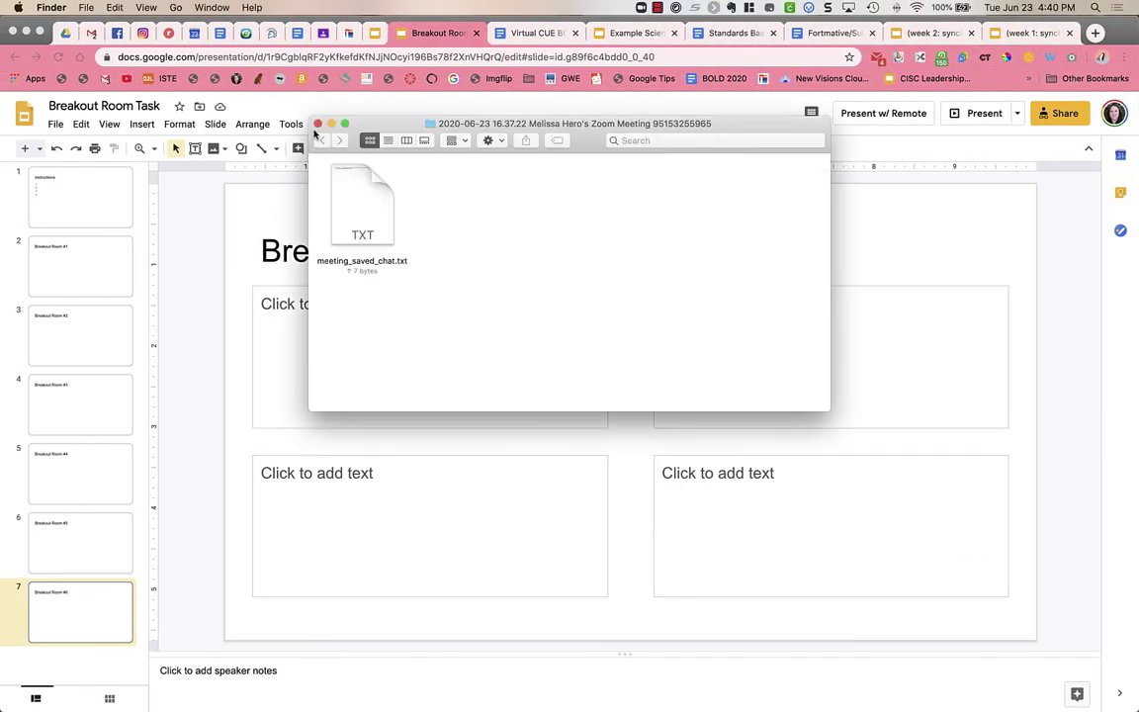
Close the saved-chat Finder window and go back to the Breakout Room #1 slide in Chrome
{"action": "left_click", "coordinate": [317, 124]}
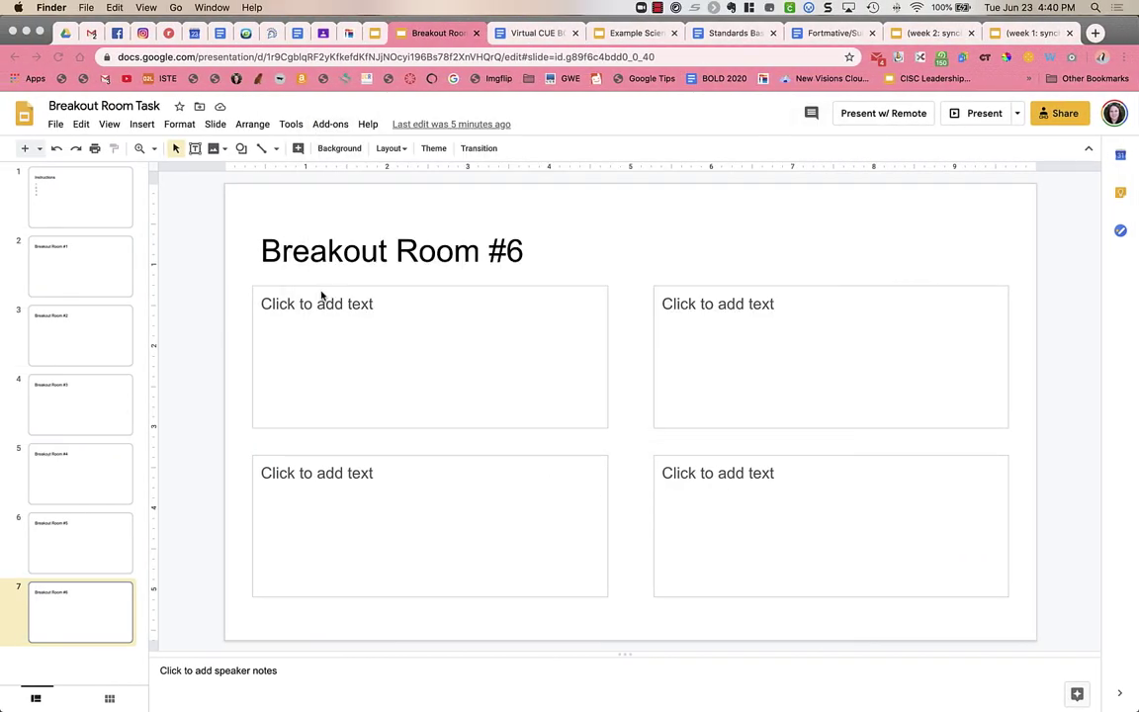
{"action": "left_click", "coordinate": [86, 280]}
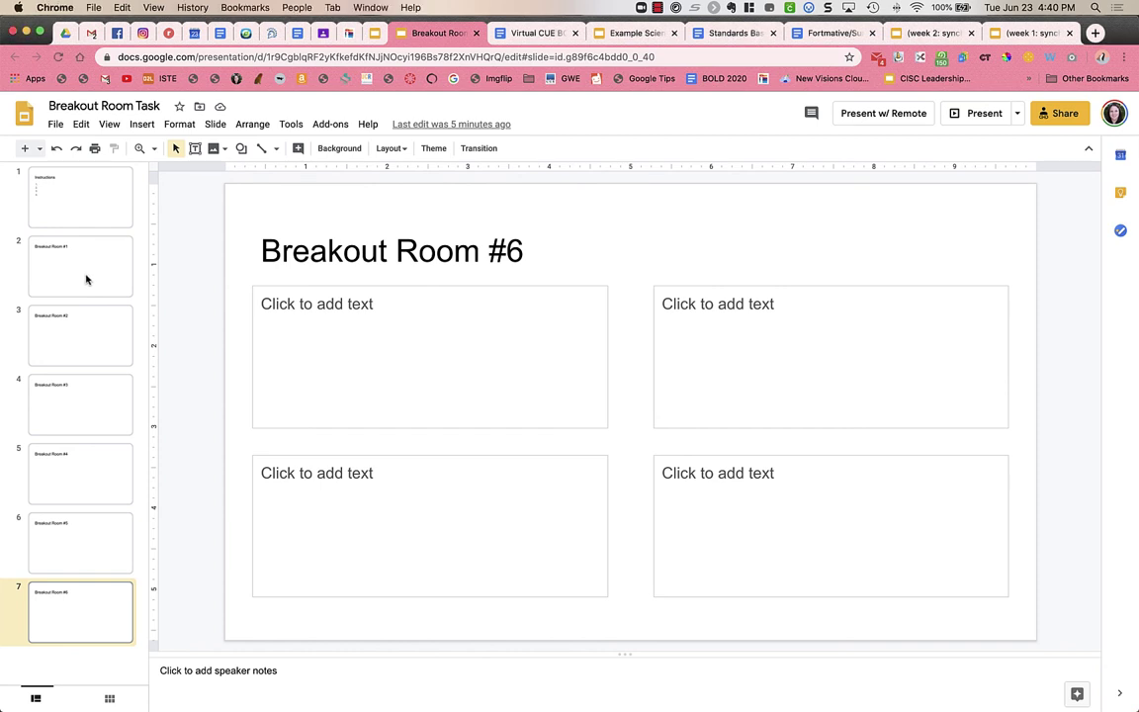
{"action": "left_click", "coordinate": [307, 316]}
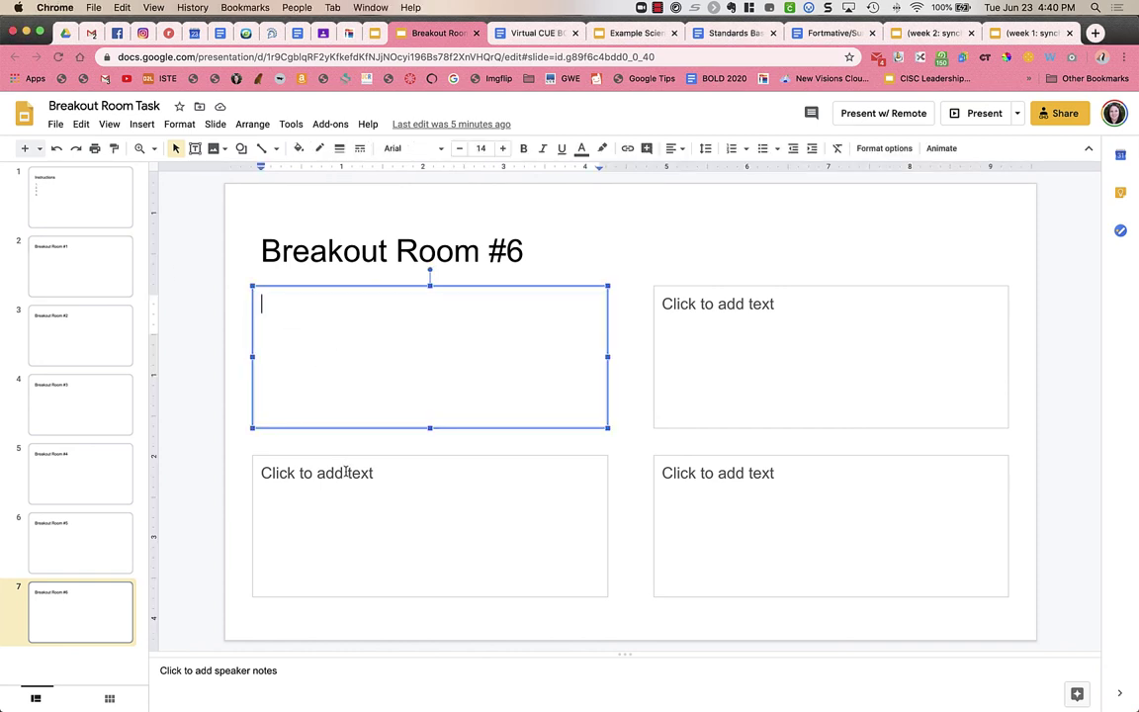
{"action": "left_click", "coordinate": [89, 567]}
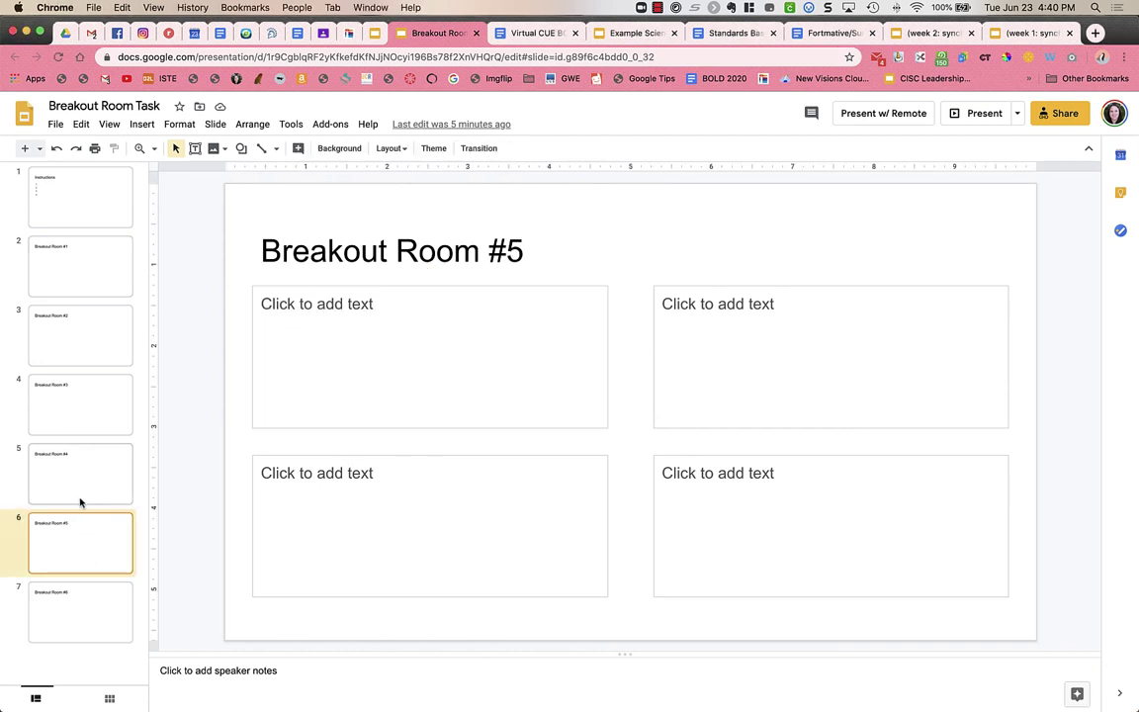
{"action": "left_click", "coordinate": [79, 487]}
{"action": "left_click", "coordinate": [74, 401]}
{"action": "left_click", "coordinate": [71, 355]}
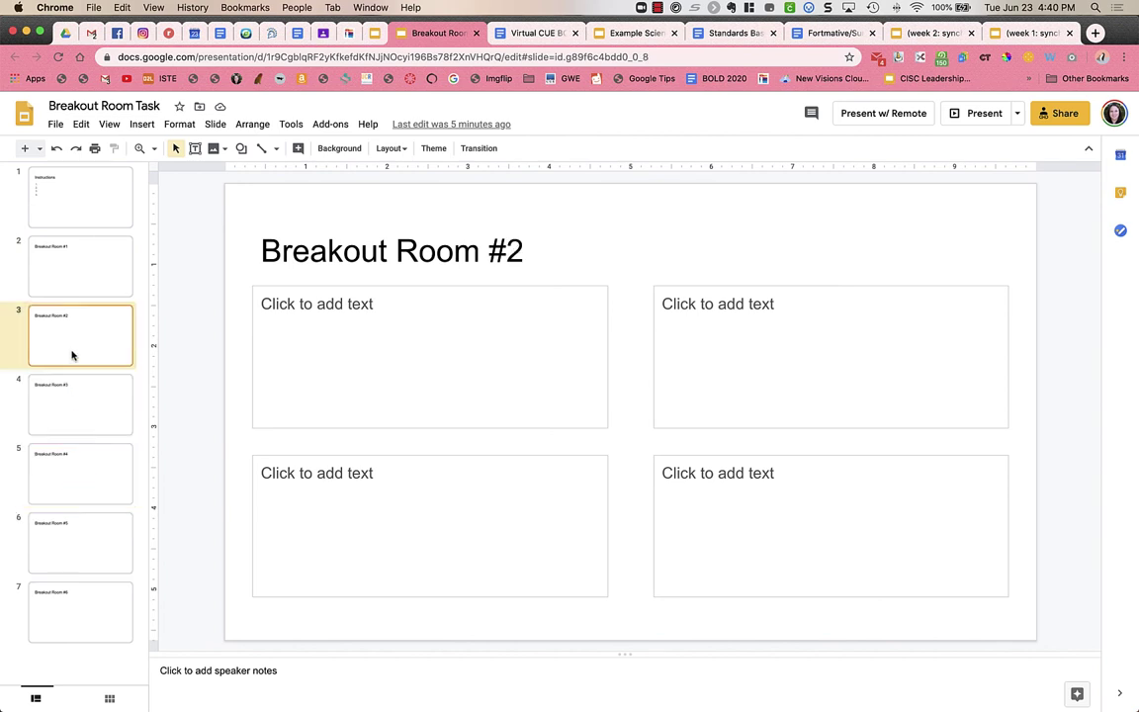
{"action": "left_click", "coordinate": [69, 294]}
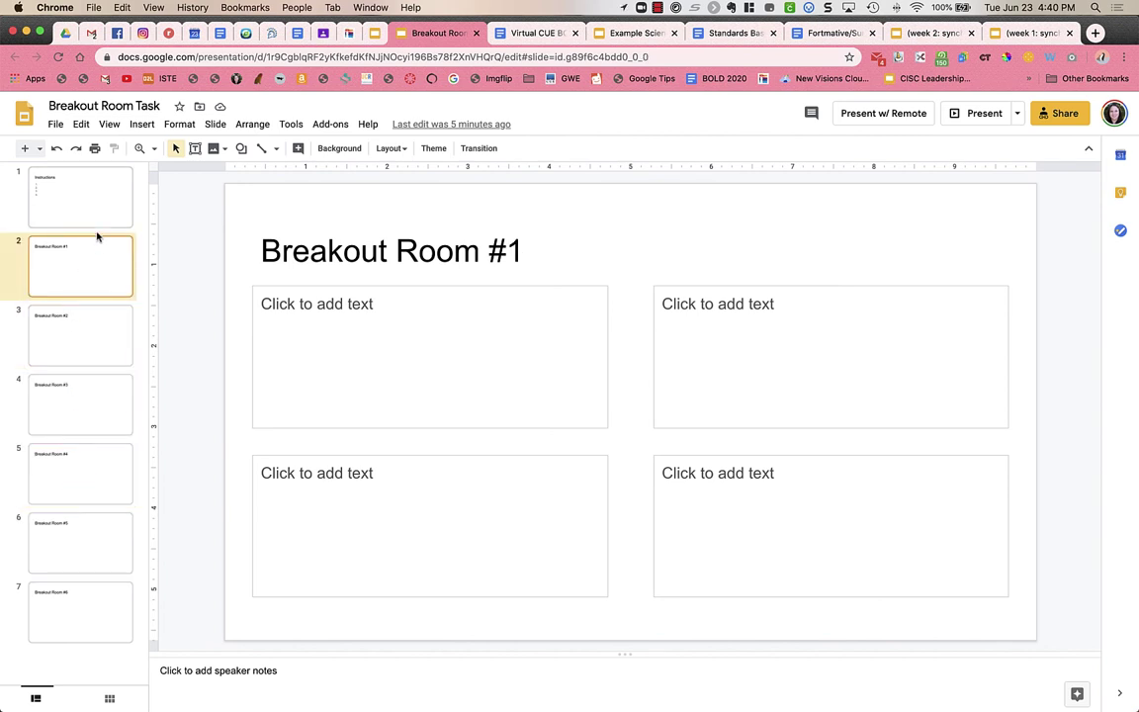